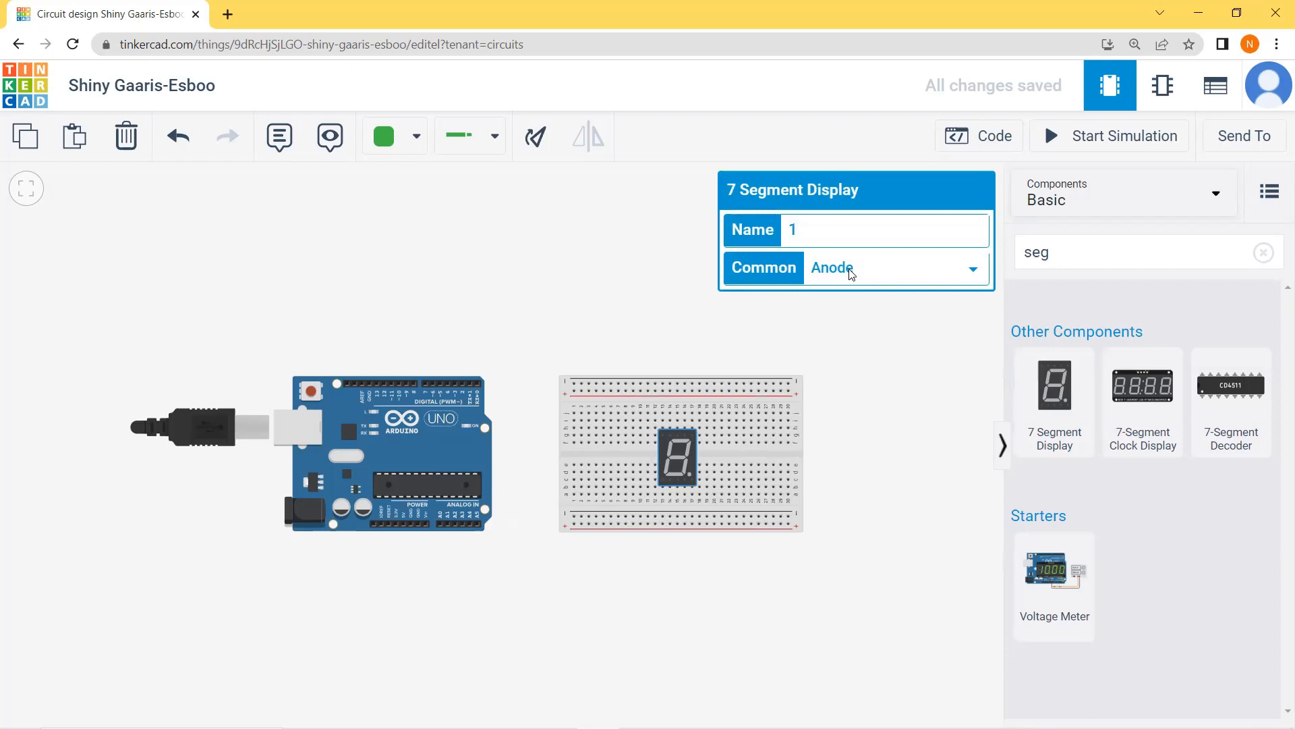
Step: Set the 7-segment display's Common type to Cathode
{"action": "left_click", "coordinate": [850, 271]}
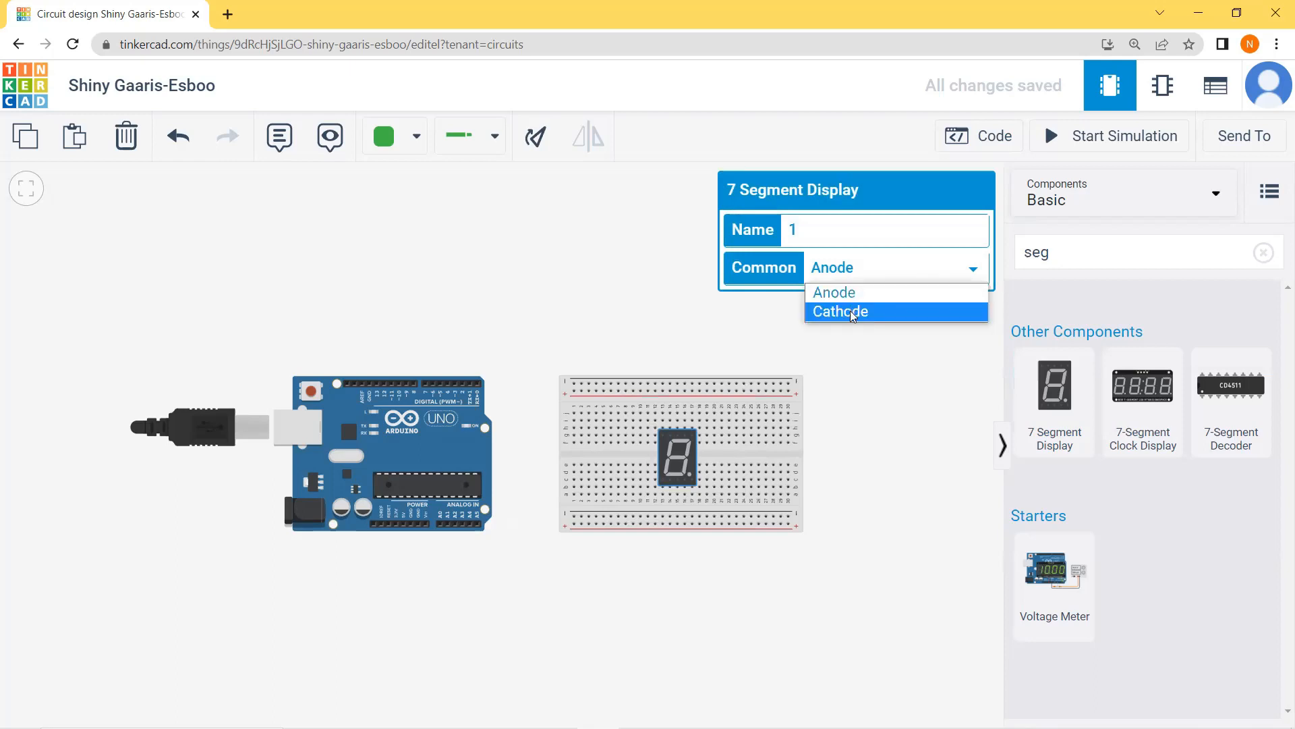
{"action": "left_click", "coordinate": [852, 313]}
{"action": "left_click", "coordinate": [846, 324]}
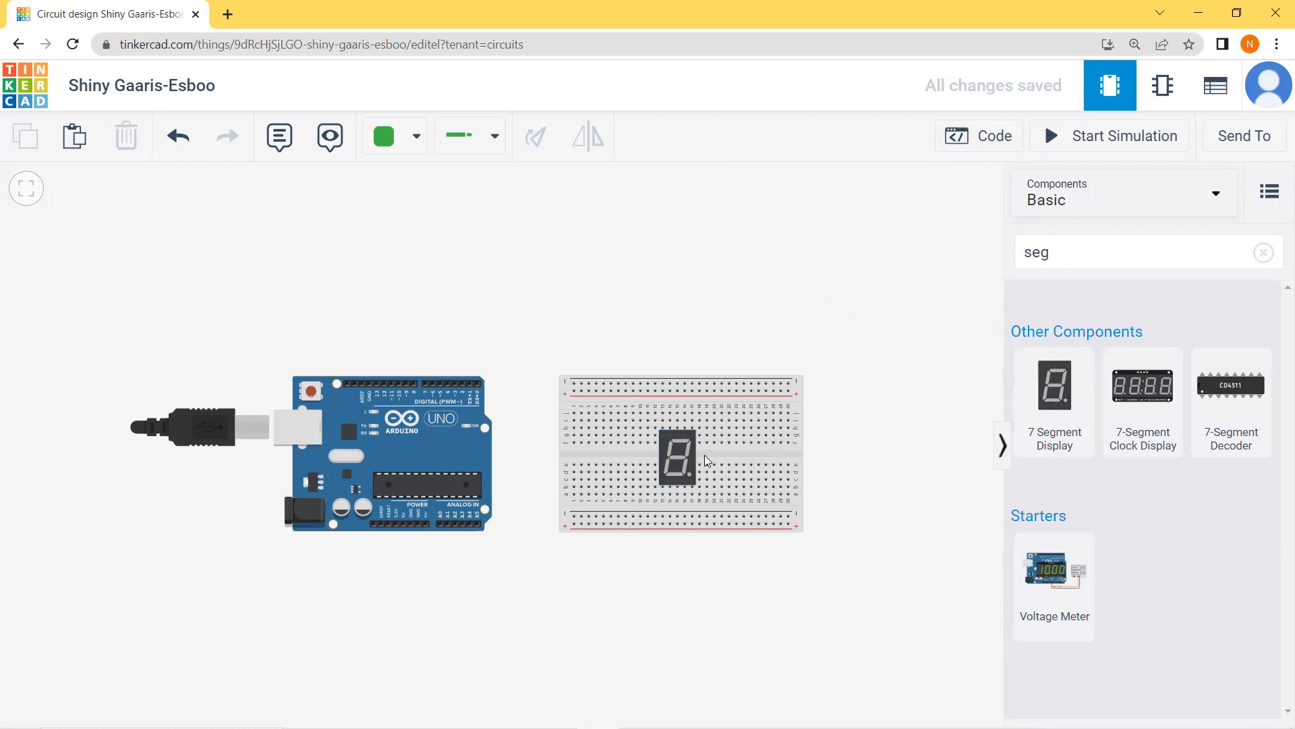
Step: Wire the display's upper common pin column on the breadboard to the Arduino's upper GND pin, and straighten the wire's bend above GND
{"action": "scroll", "coordinate": [728, 376], "scroll_direction": "up", "scroll_amount": 2}
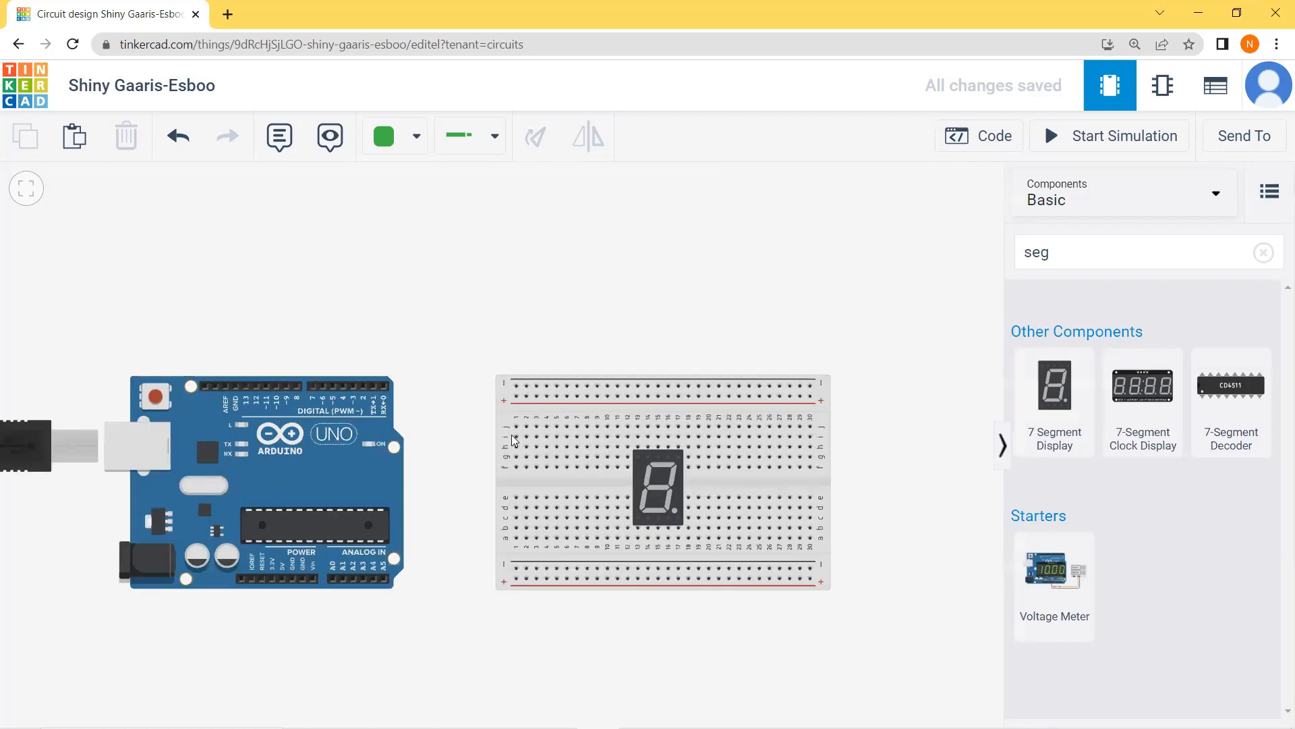
{"action": "scroll", "coordinate": [514, 441], "scroll_direction": "down", "scroll_amount": 1}
{"action": "left_click_drag", "start_coordinate": [430, 454], "coordinate": [440, 422]}
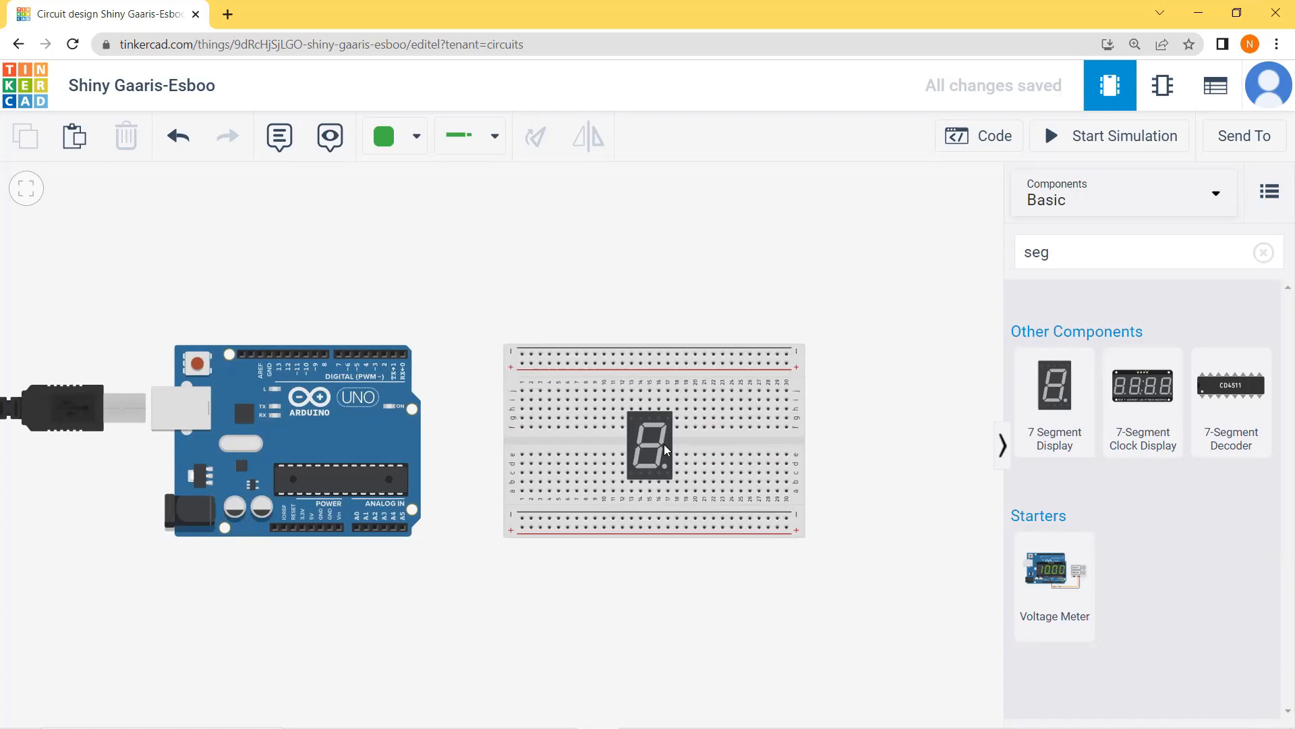
{"action": "left_click", "coordinate": [650, 400]}
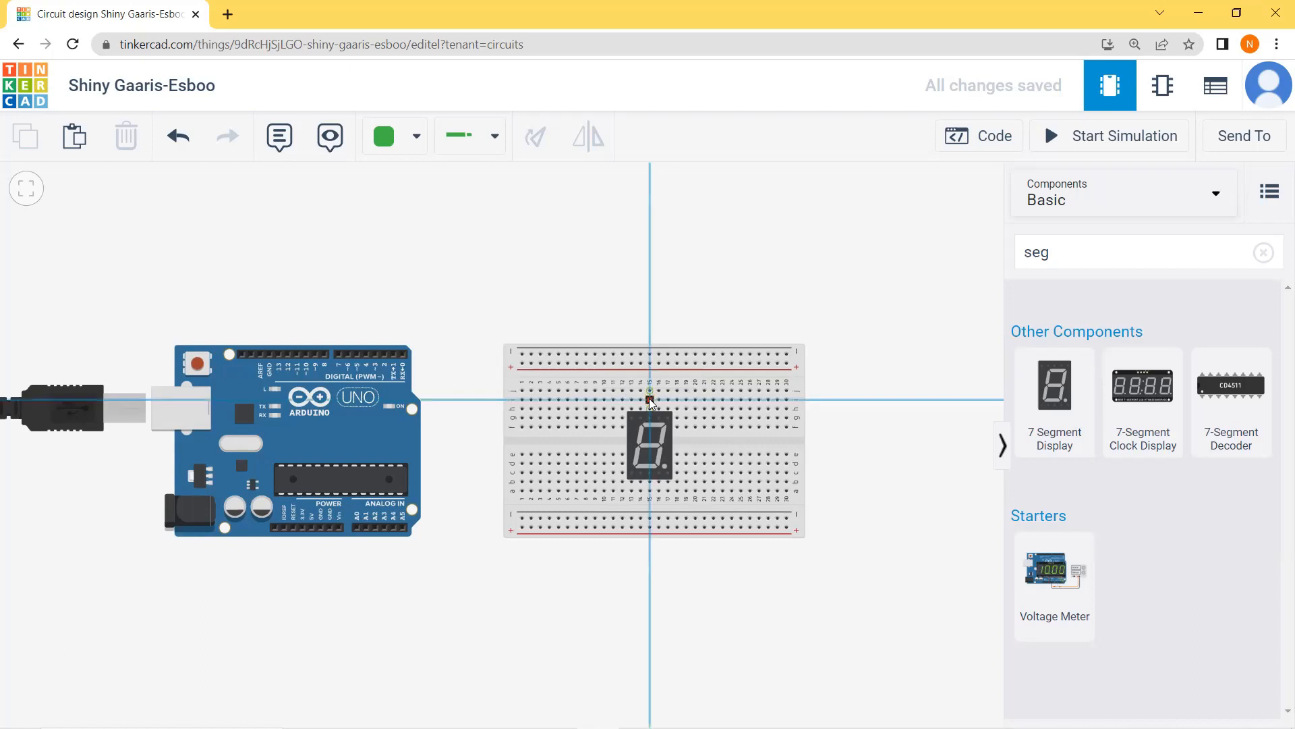
{"action": "left_click", "coordinate": [649, 244]}
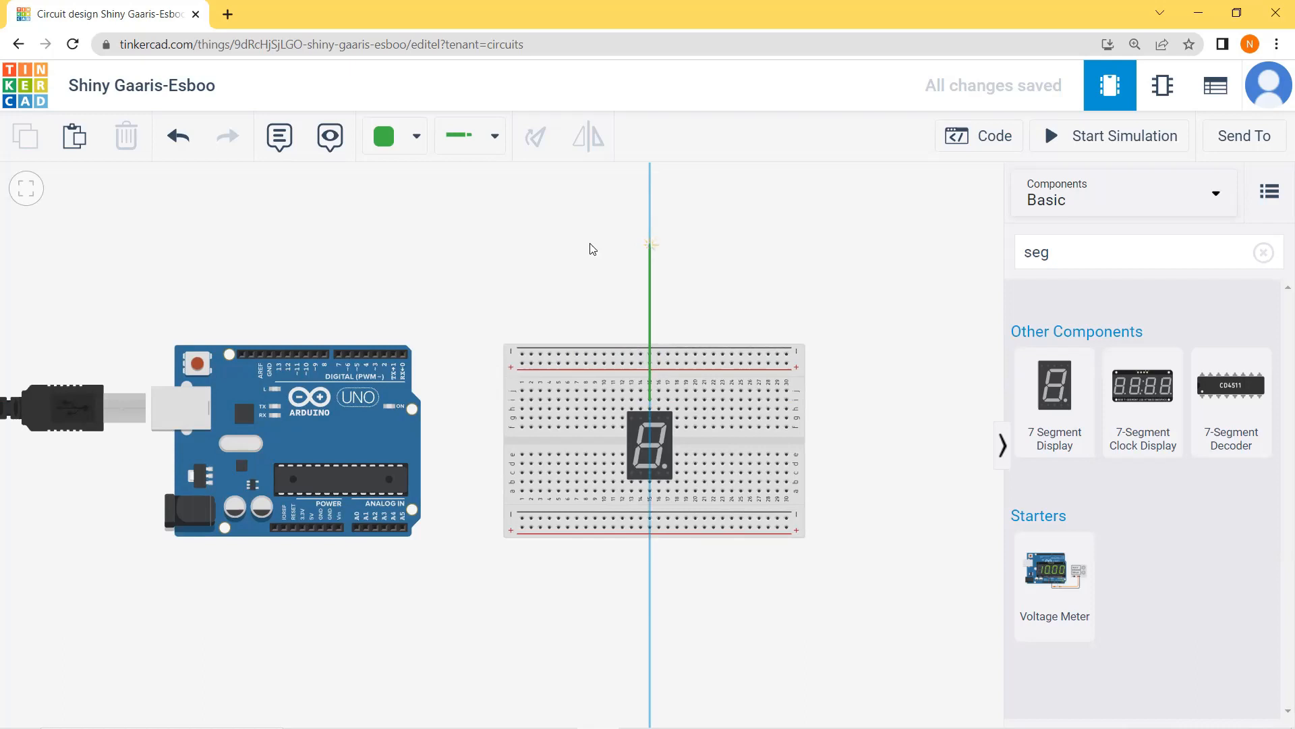
{"action": "left_click", "coordinate": [263, 239]}
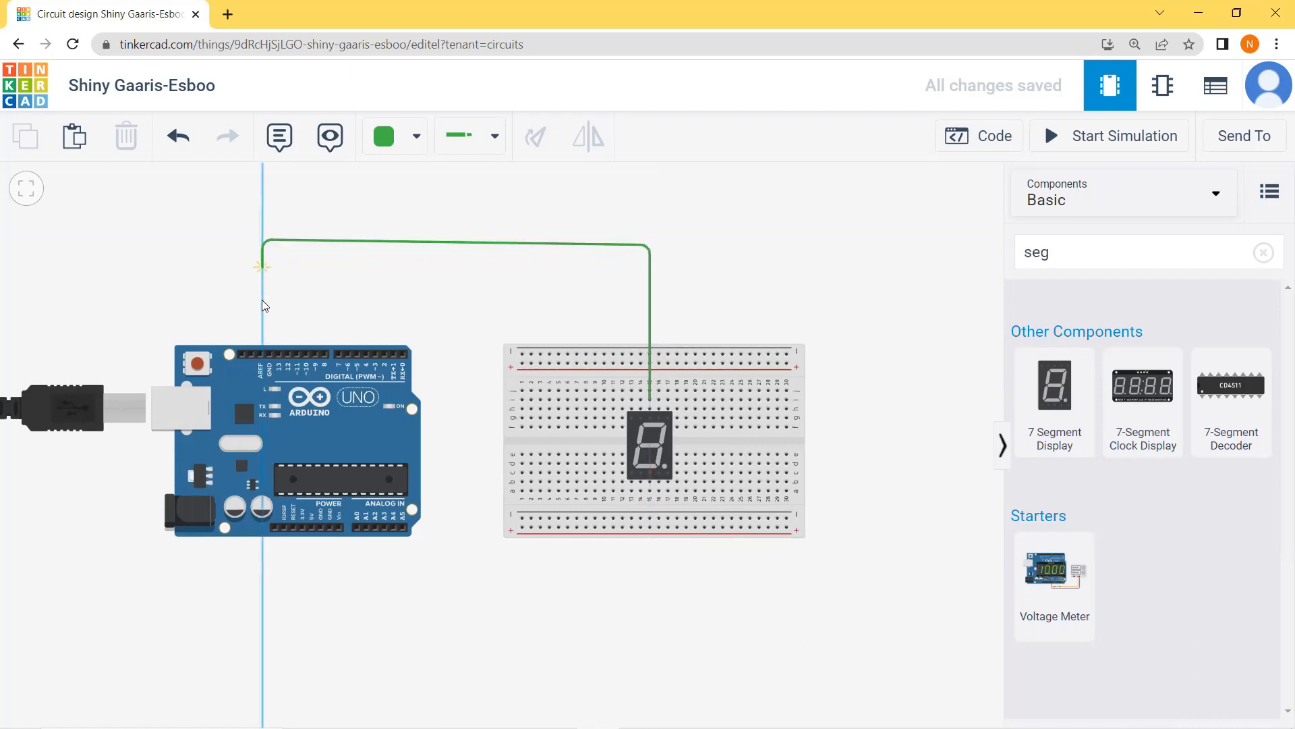
{"action": "left_click", "coordinate": [270, 355]}
{"action": "left_click_drag", "start_coordinate": [263, 240], "coordinate": [269, 246]}
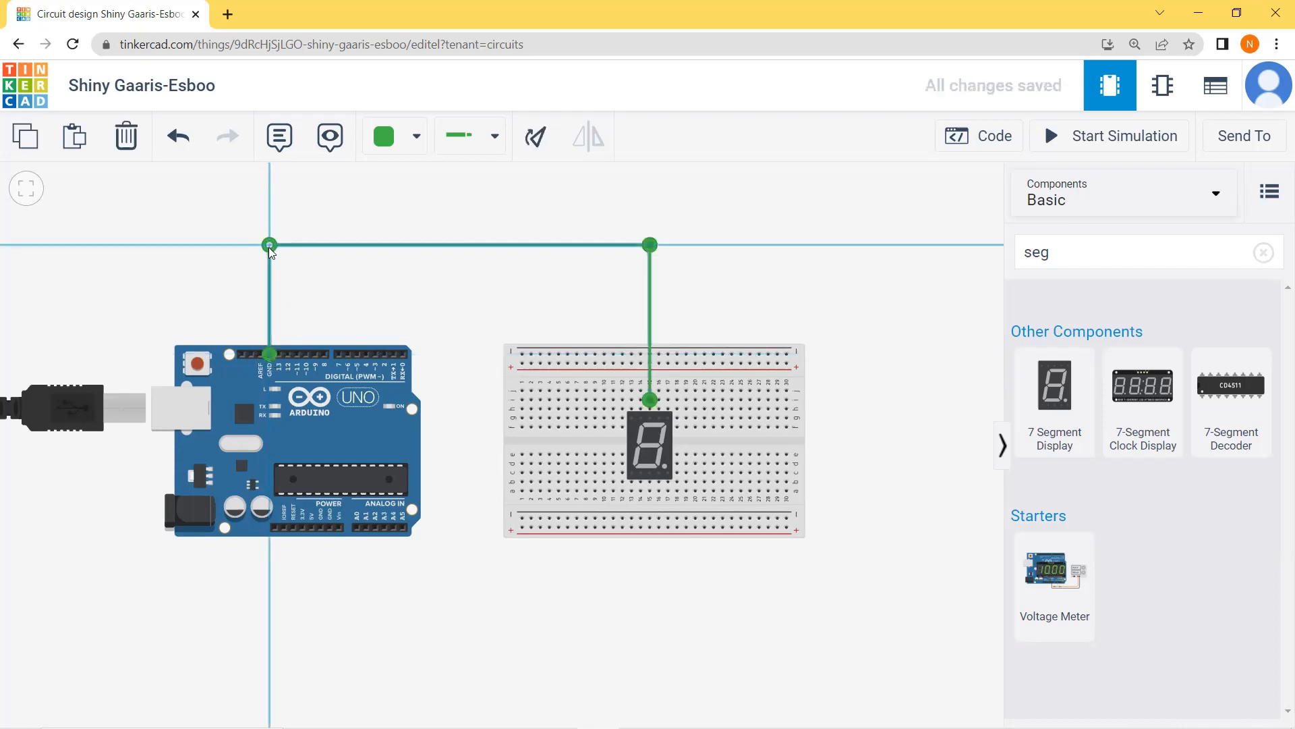
{"action": "left_click", "coordinate": [715, 297]}
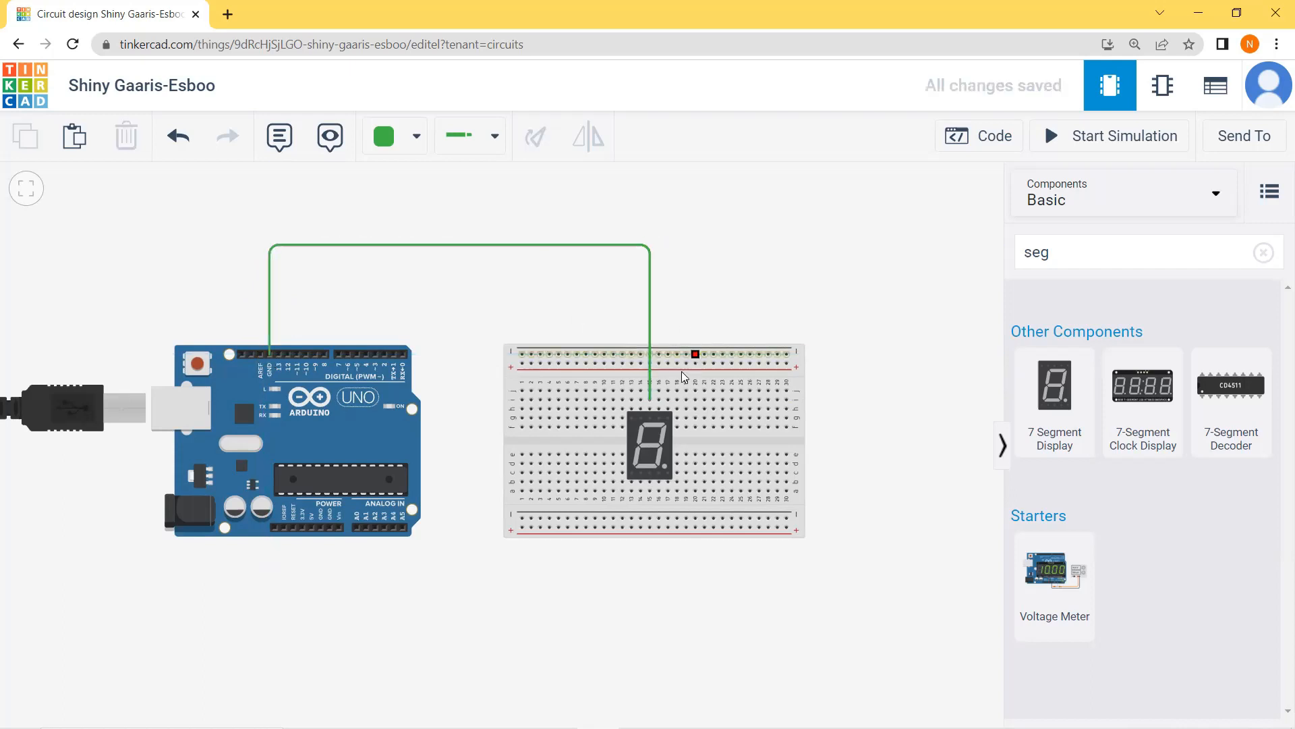
Step: Wire the display's segment A pin to Arduino pin D2 and align the wire's bends into right angles
{"action": "left_click", "coordinate": [659, 398]}
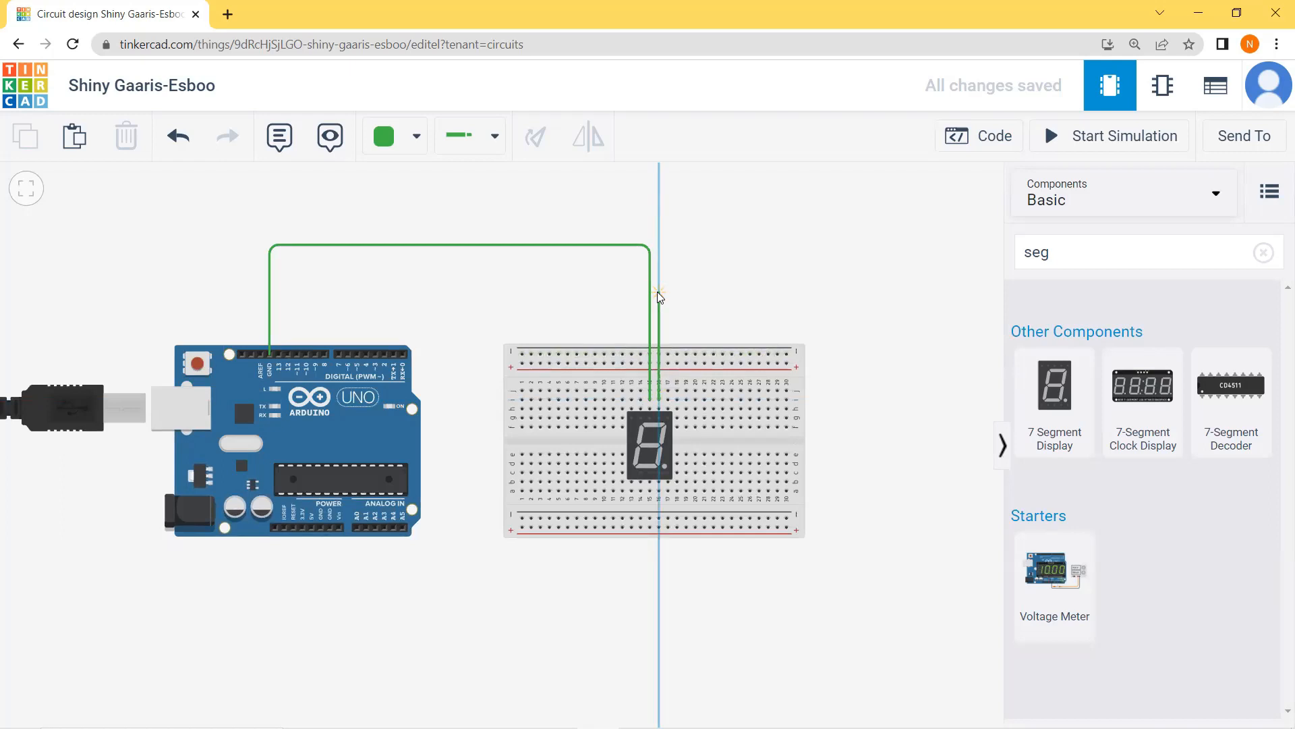
{"action": "left_click", "coordinate": [658, 305]}
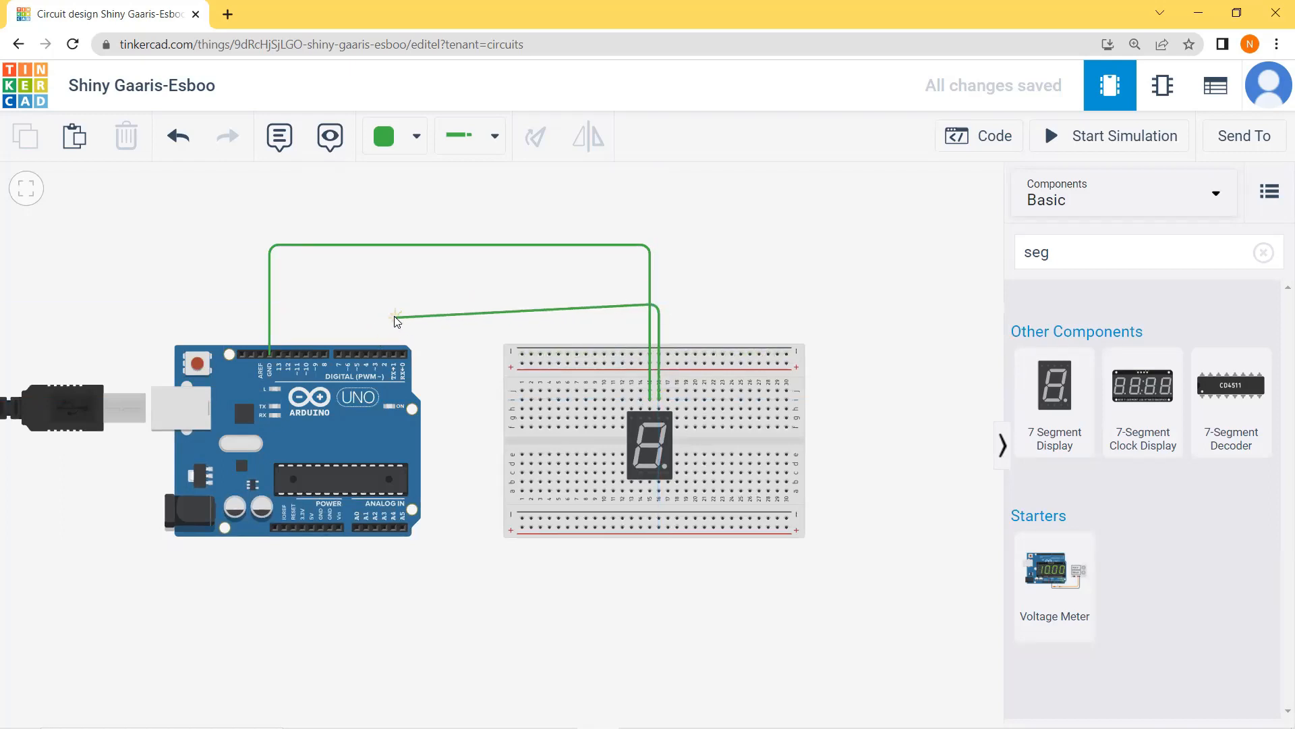
{"action": "left_click", "coordinate": [394, 305]}
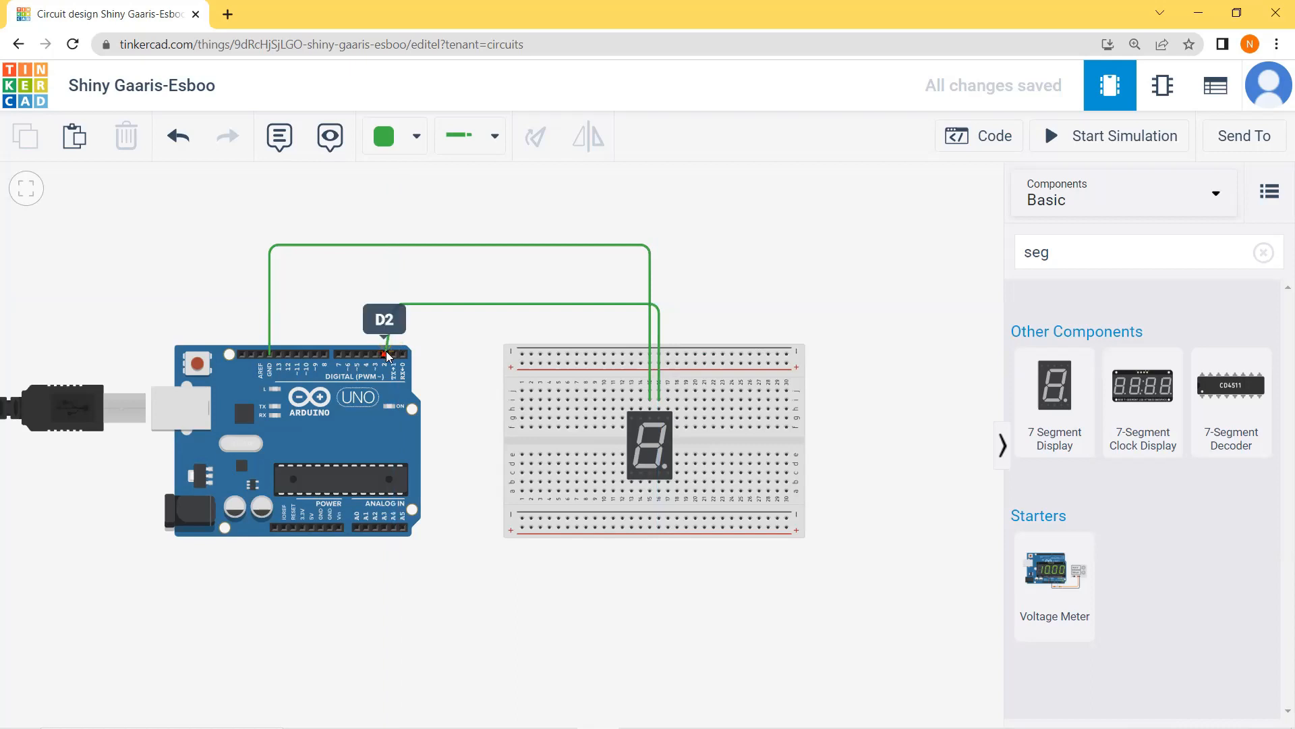
{"action": "left_click", "coordinate": [384, 353]}
{"action": "left_click_drag", "start_coordinate": [394, 306], "coordinate": [385, 319]}
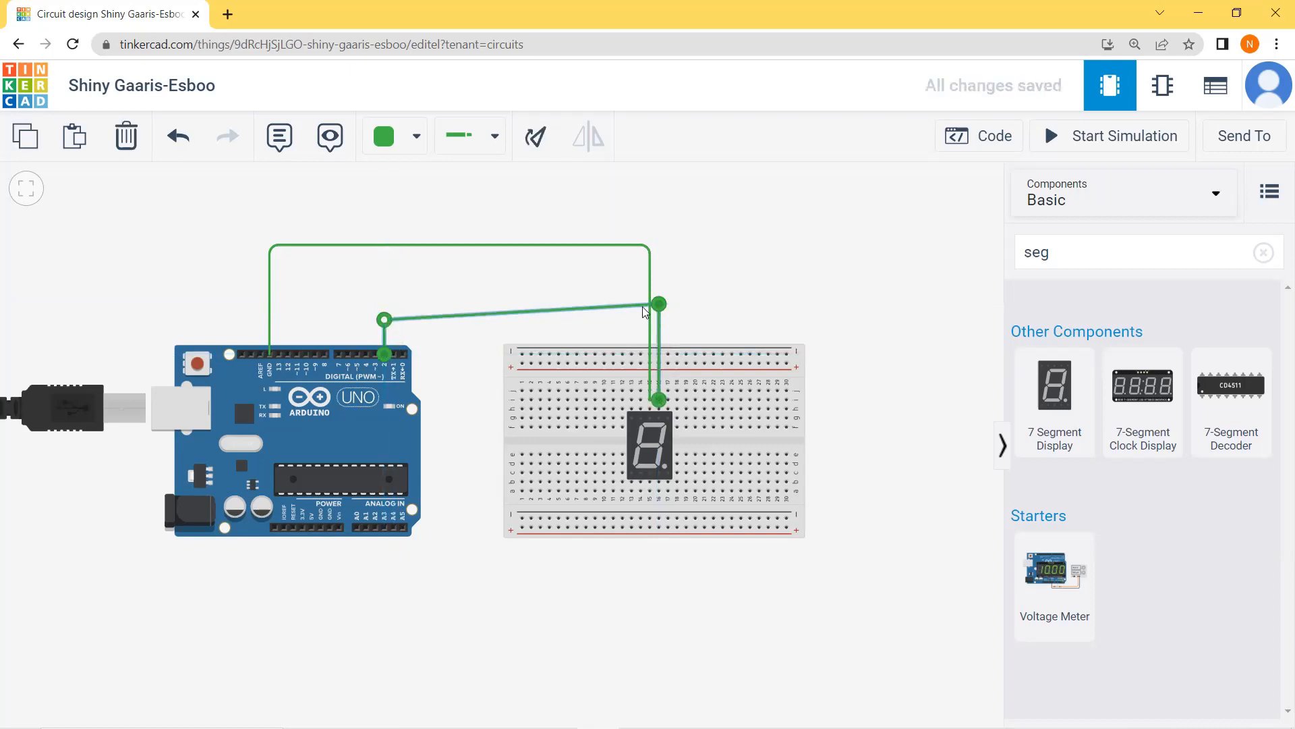
{"action": "left_click_drag", "start_coordinate": [652, 304], "coordinate": [654, 322]}
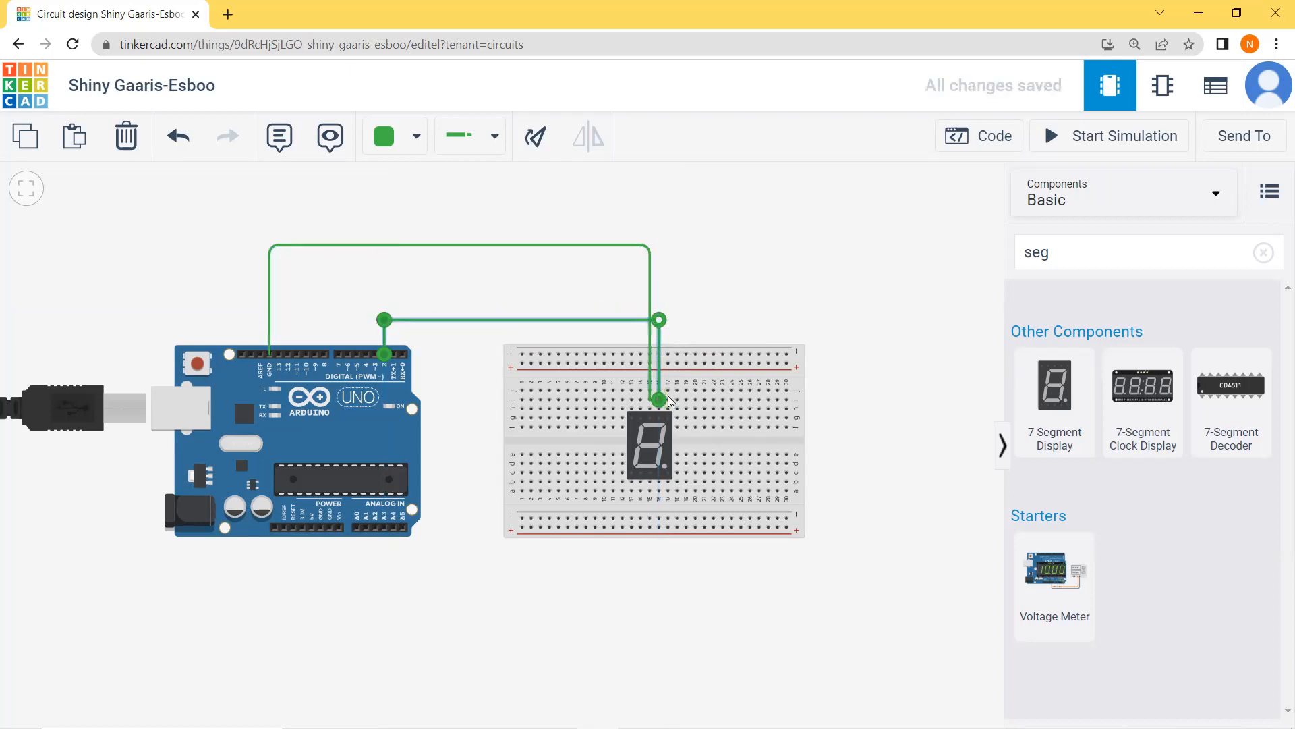
{"action": "left_click", "coordinate": [706, 440]}
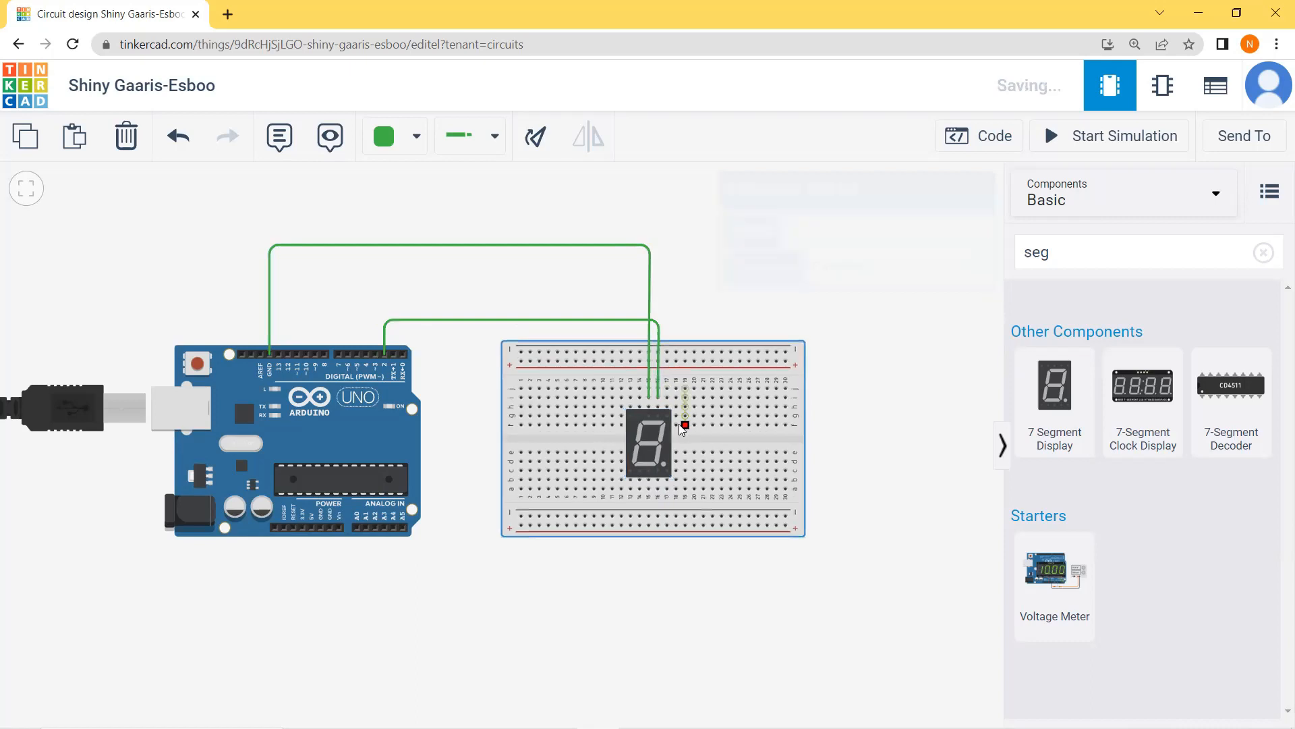
Step: Wire the display's segment B pin, just right of A, to Arduino pin 3, routing it above the D2 wire with squared bends
{"action": "left_click", "coordinate": [665, 396]}
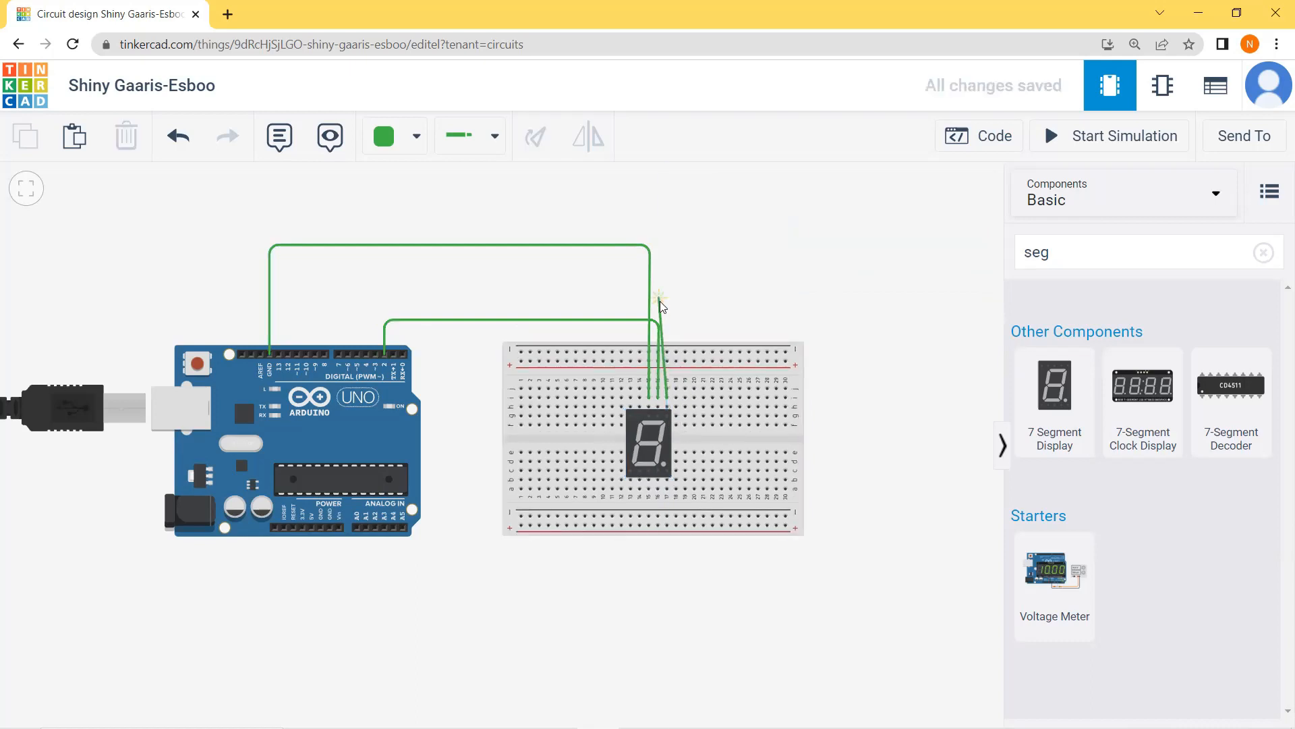
{"action": "left_click", "coordinate": [664, 309]}
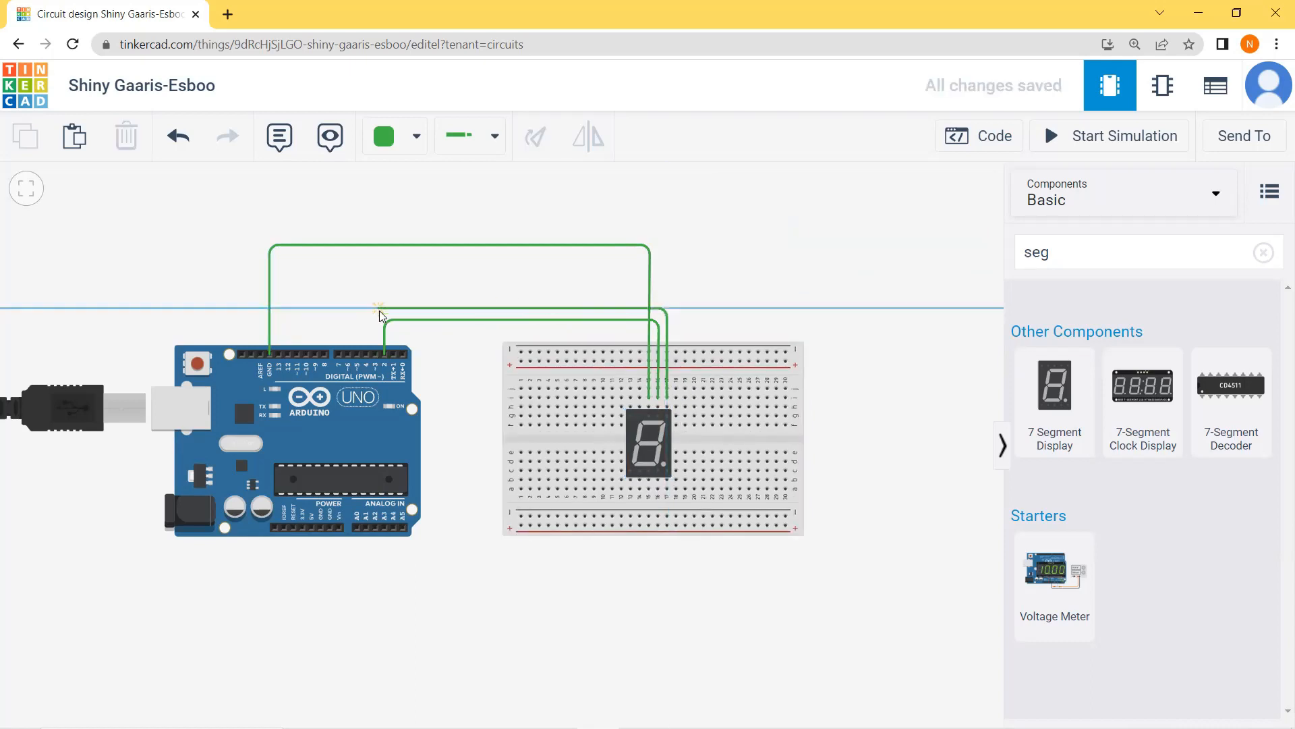
{"action": "left_click", "coordinate": [378, 355]}
{"action": "left_click", "coordinate": [439, 283]}
{"action": "left_click", "coordinate": [378, 330]}
{"action": "left_click_drag", "start_coordinate": [378, 307], "coordinate": [376, 308]}
{"action": "left_click", "coordinate": [407, 281]}
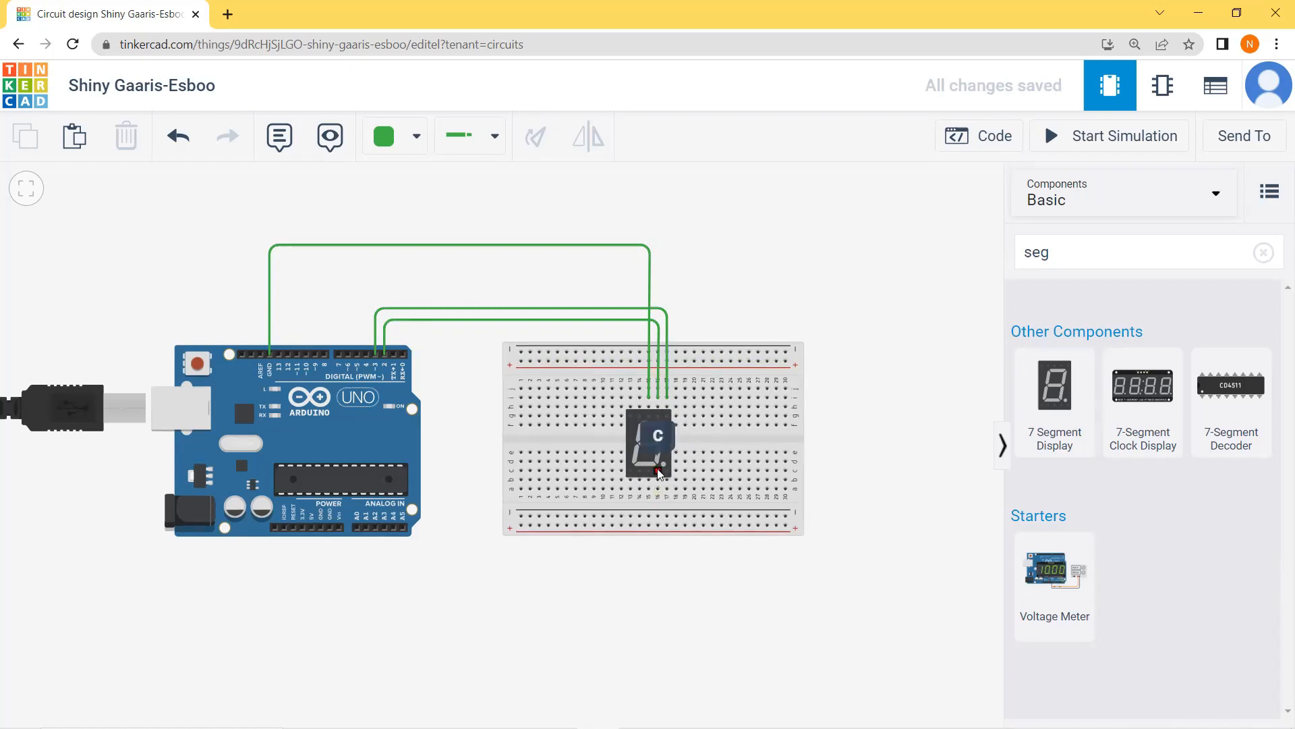
Step: Wire the display's segment C pin to Arduino pin 4, routing it below the breadboard and up between both boards with squared bends
{"action": "left_click", "coordinate": [658, 489]}
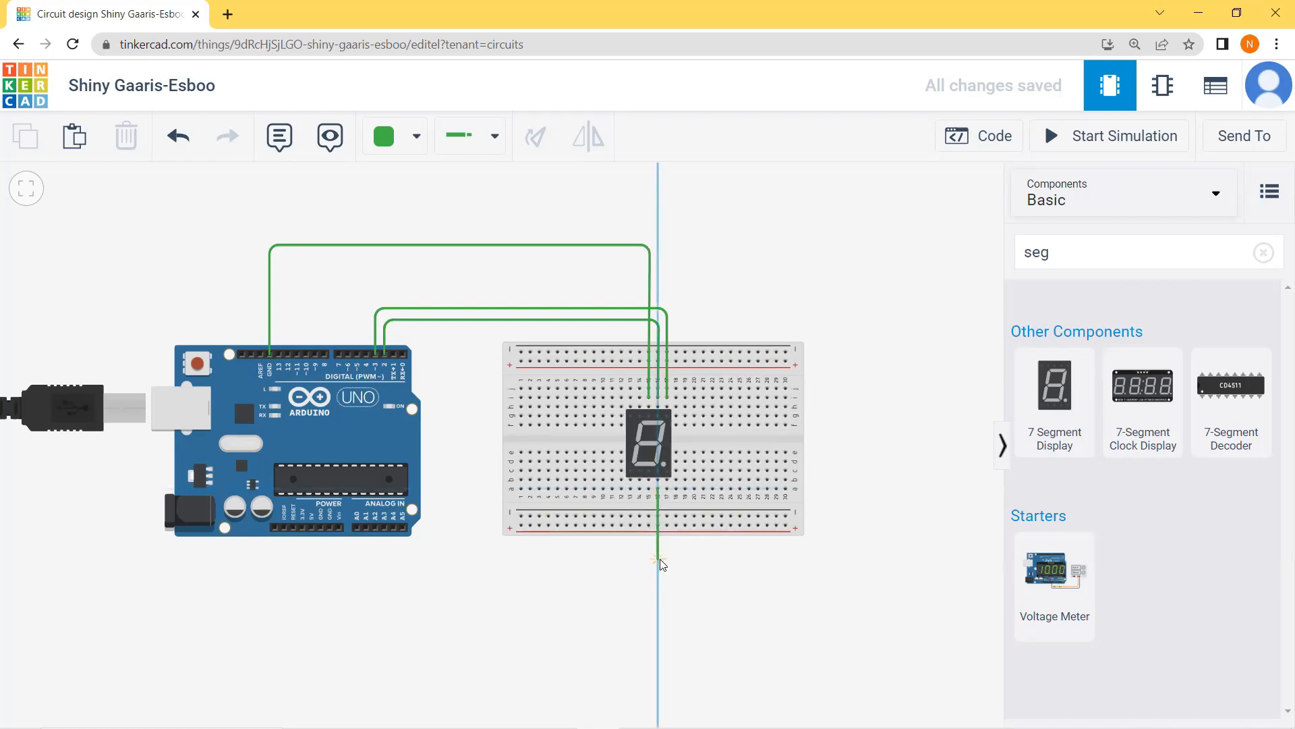
{"action": "left_click", "coordinate": [658, 544]}
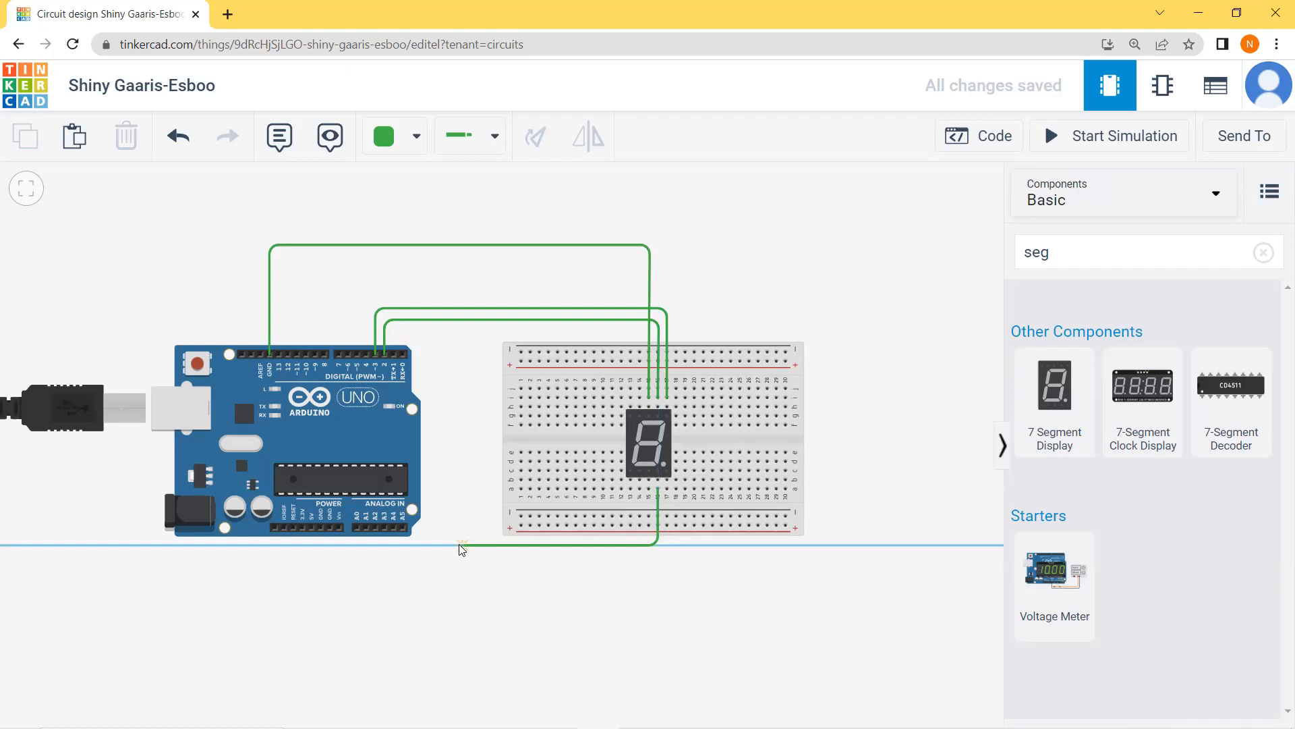
{"action": "left_click", "coordinate": [493, 543]}
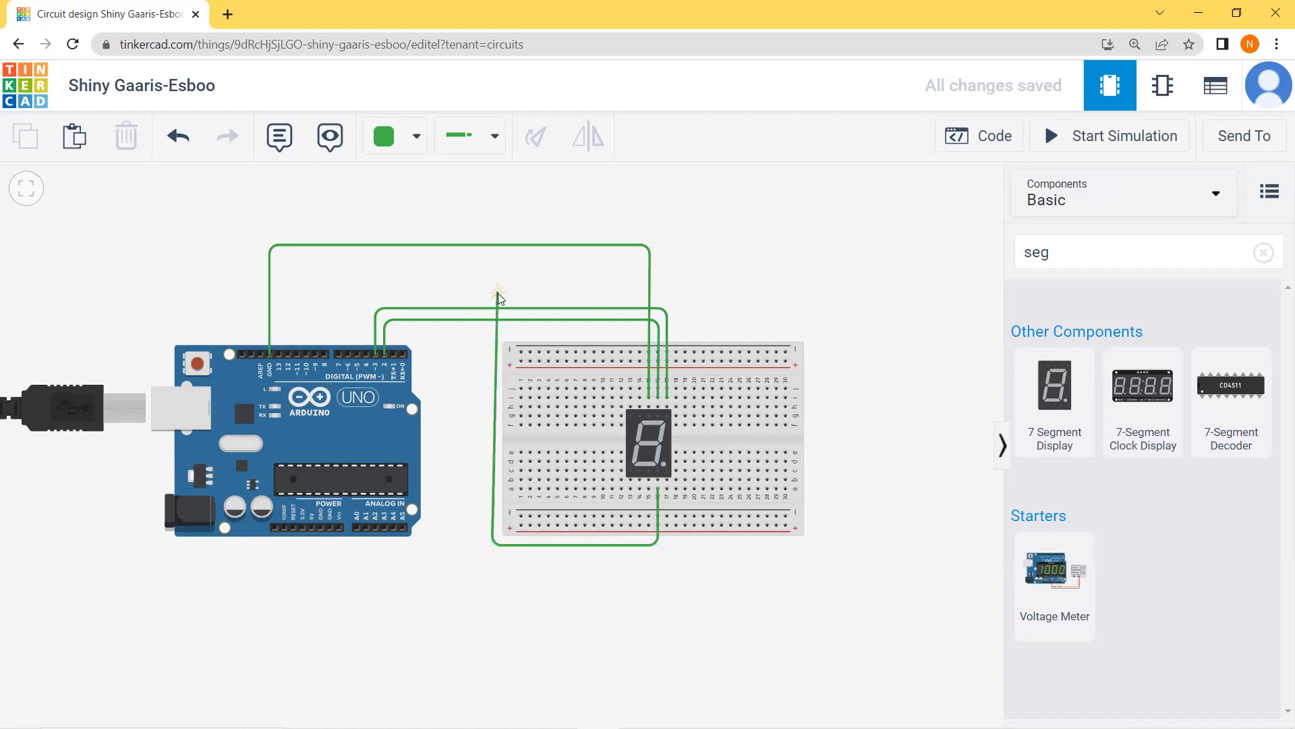
{"action": "left_click", "coordinate": [492, 300]}
{"action": "left_click", "coordinate": [369, 301]}
{"action": "left_click", "coordinate": [366, 353]}
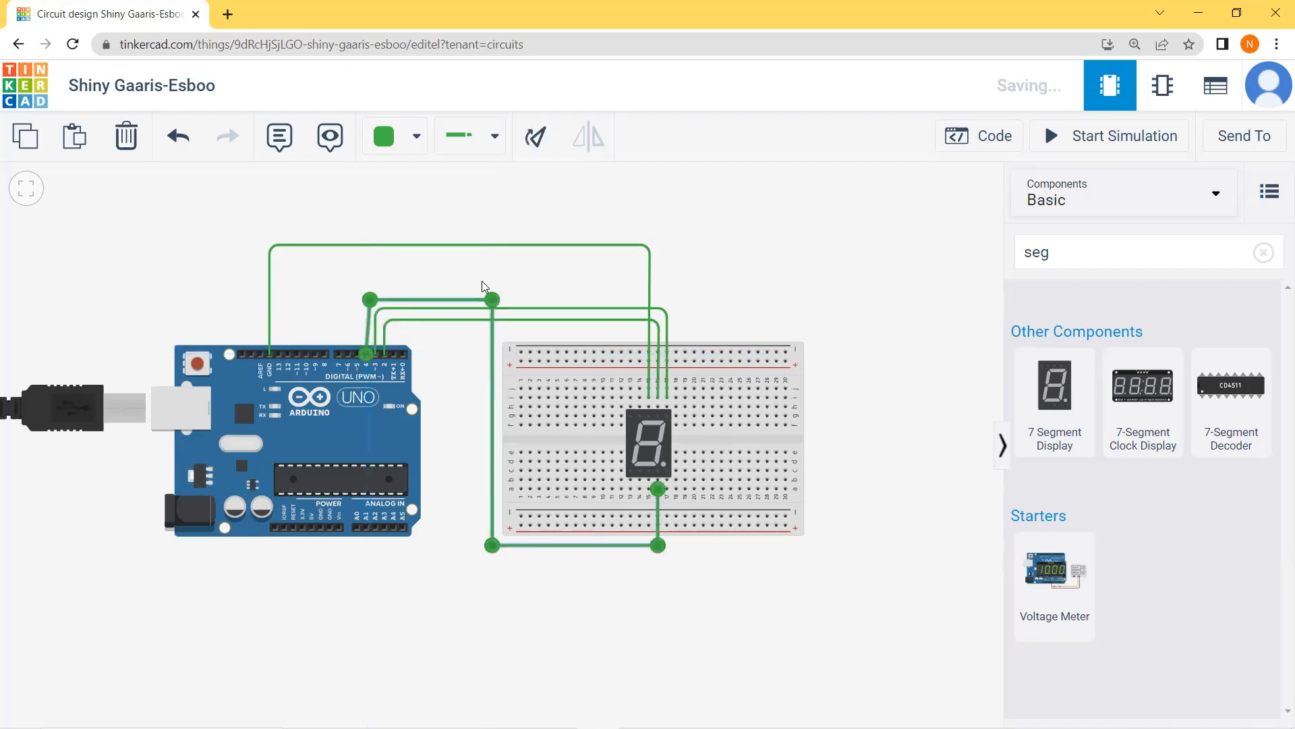
{"action": "left_click_drag", "start_coordinate": [368, 304], "coordinate": [364, 302]}
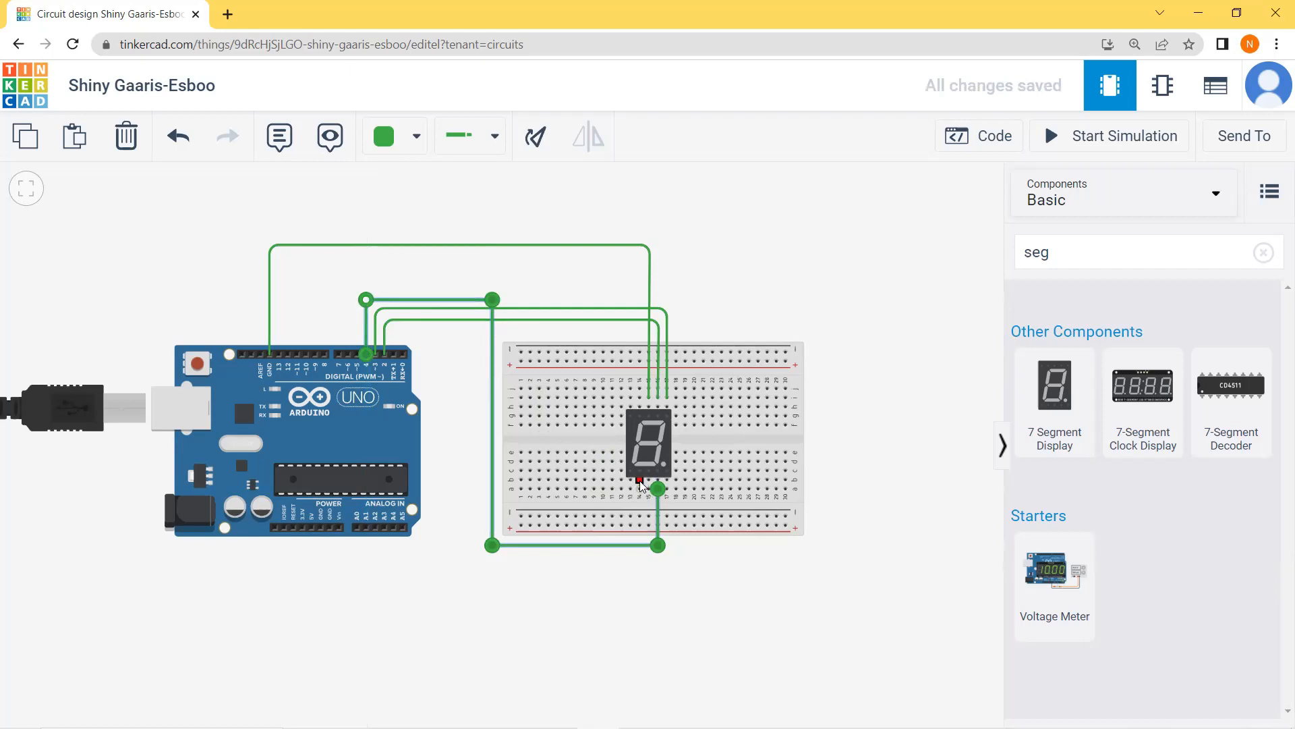
Step: Wire the display's segment D pin, just left of the lower common pin, to Arduino pin 5, routing it around the outside of the segment C wire
{"action": "left_click", "coordinate": [640, 481]}
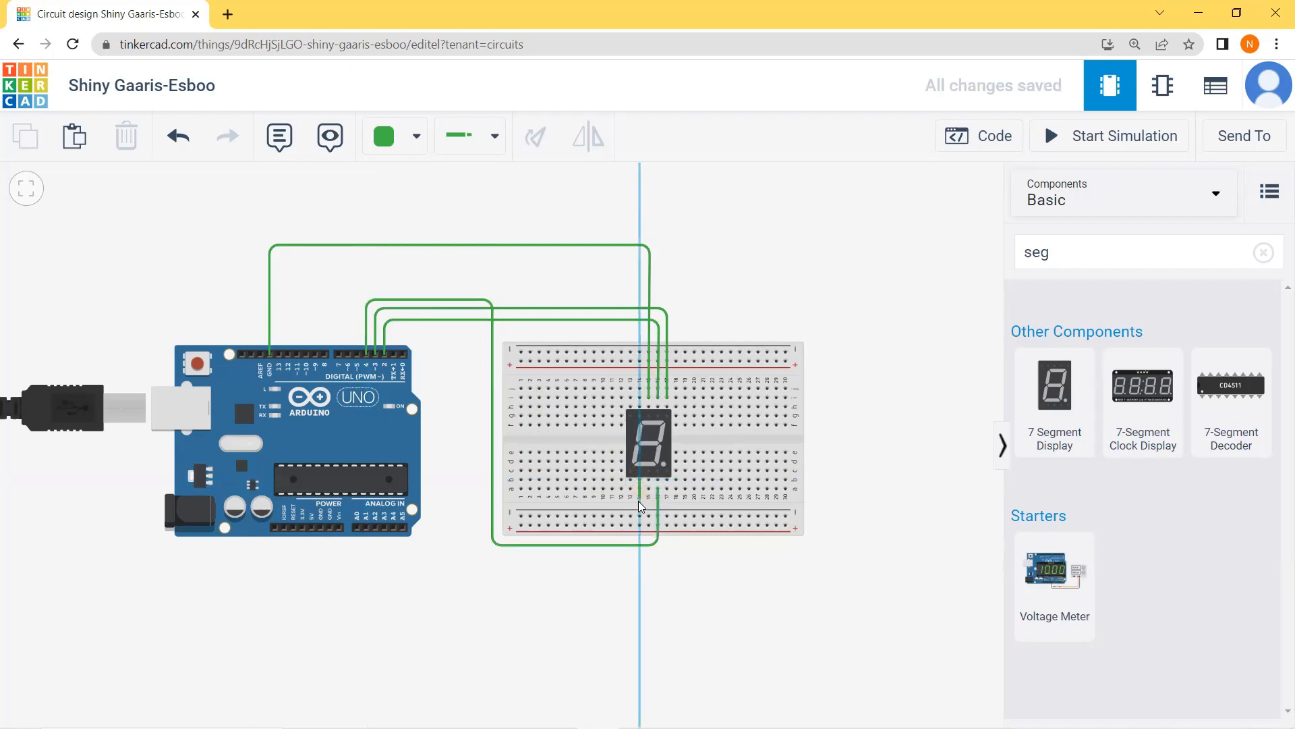
{"action": "left_click", "coordinate": [637, 494]}
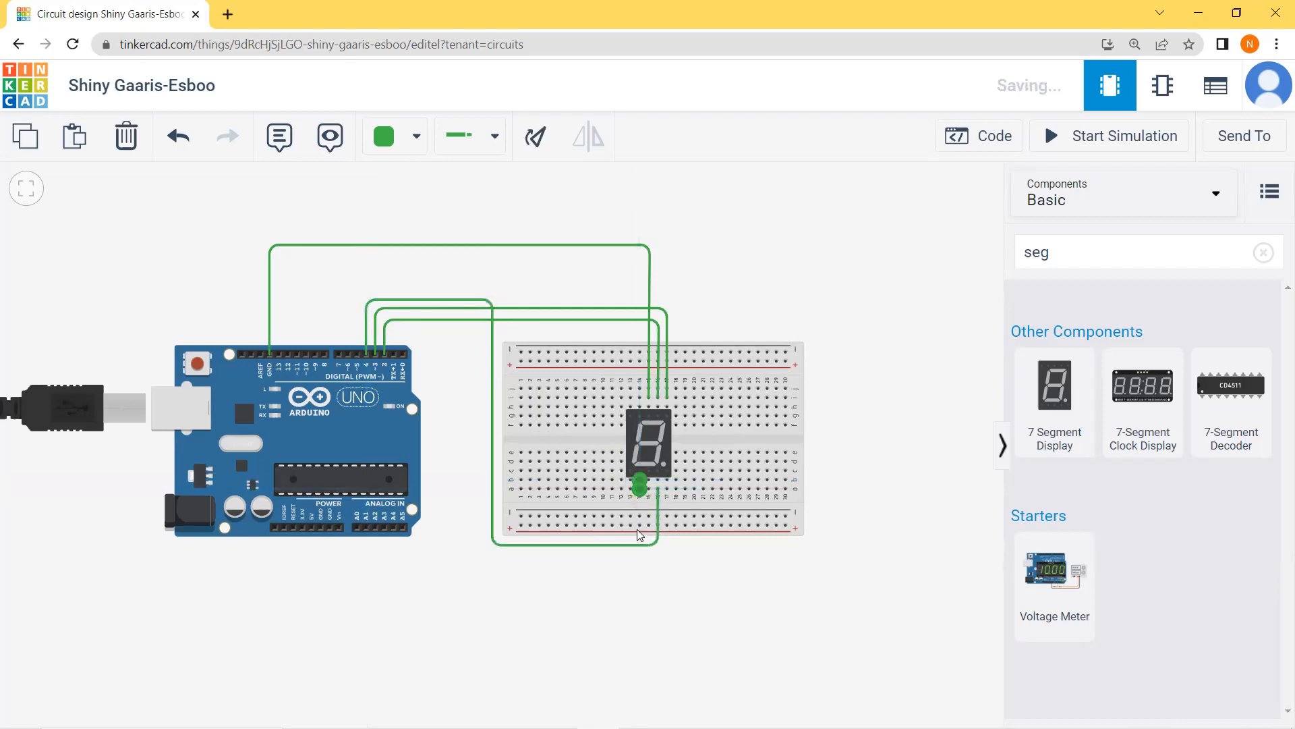
{"action": "left_click", "coordinate": [641, 484]}
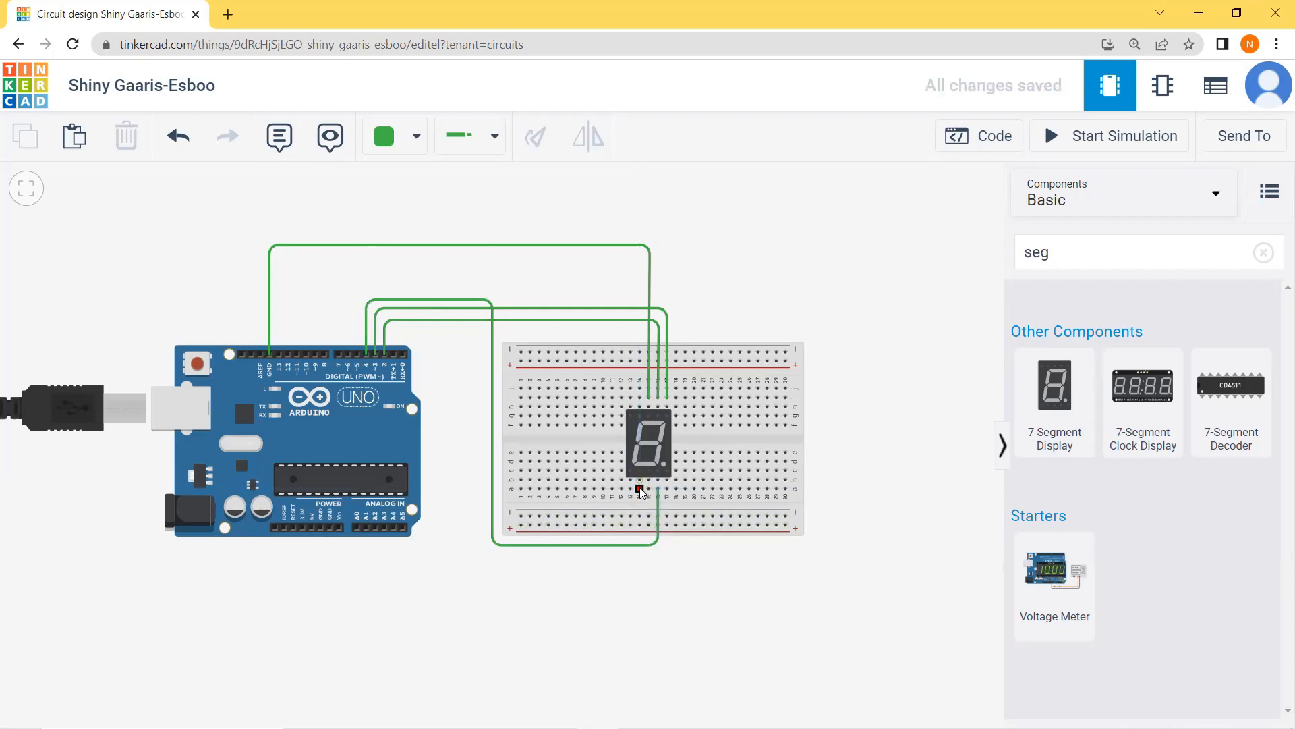
{"action": "left_click", "coordinate": [641, 553]}
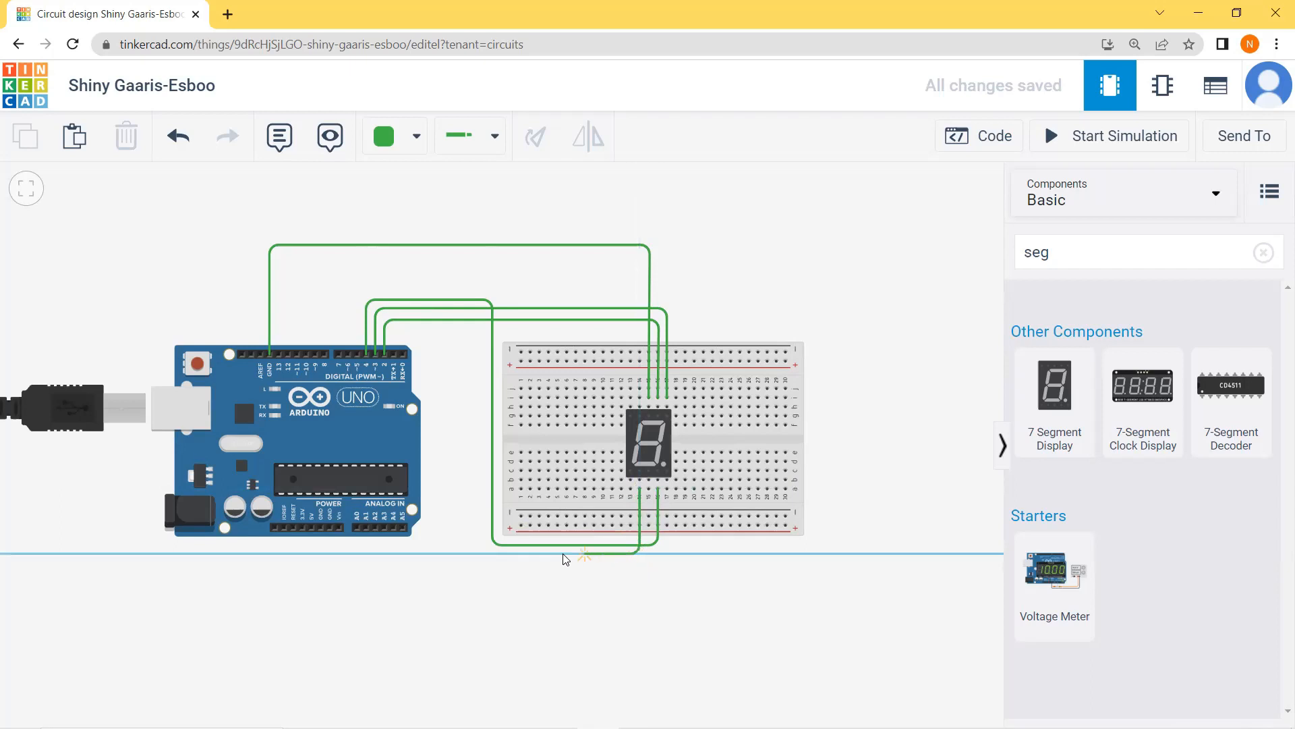
{"action": "left_click", "coordinate": [483, 554]}
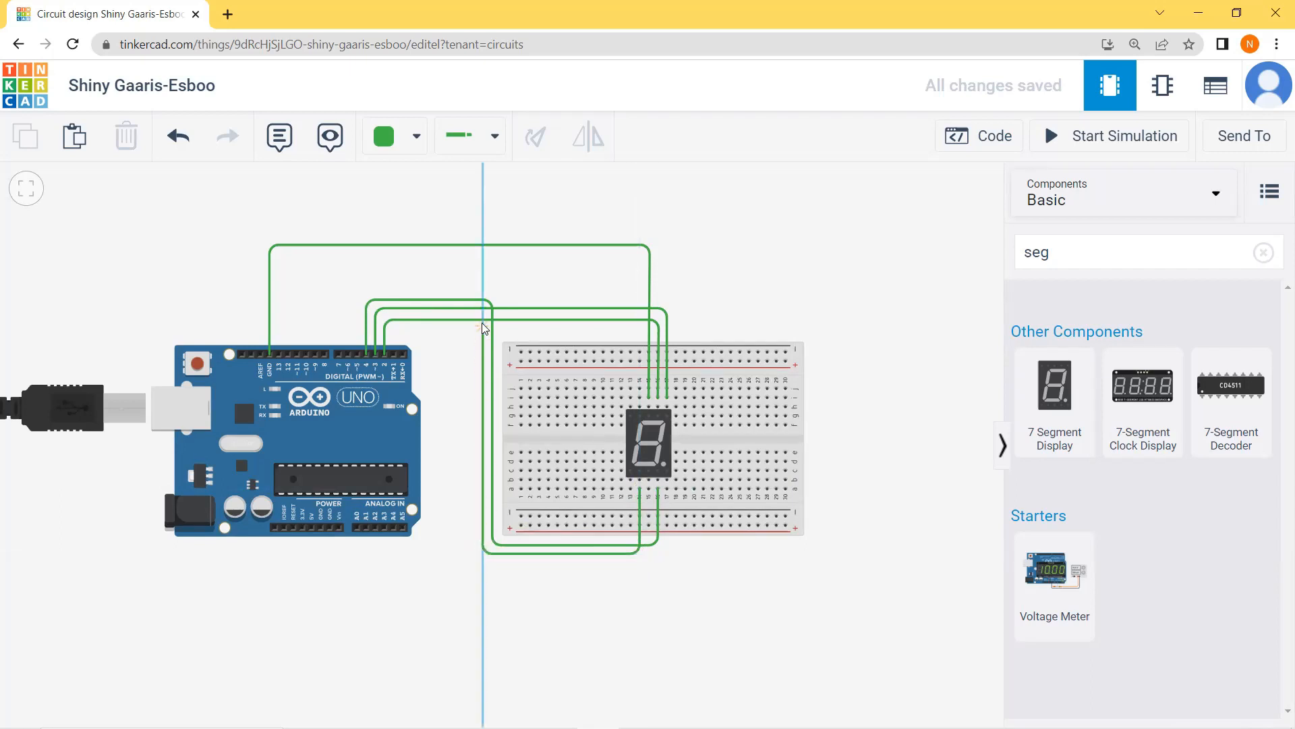
{"action": "left_click", "coordinate": [481, 291]}
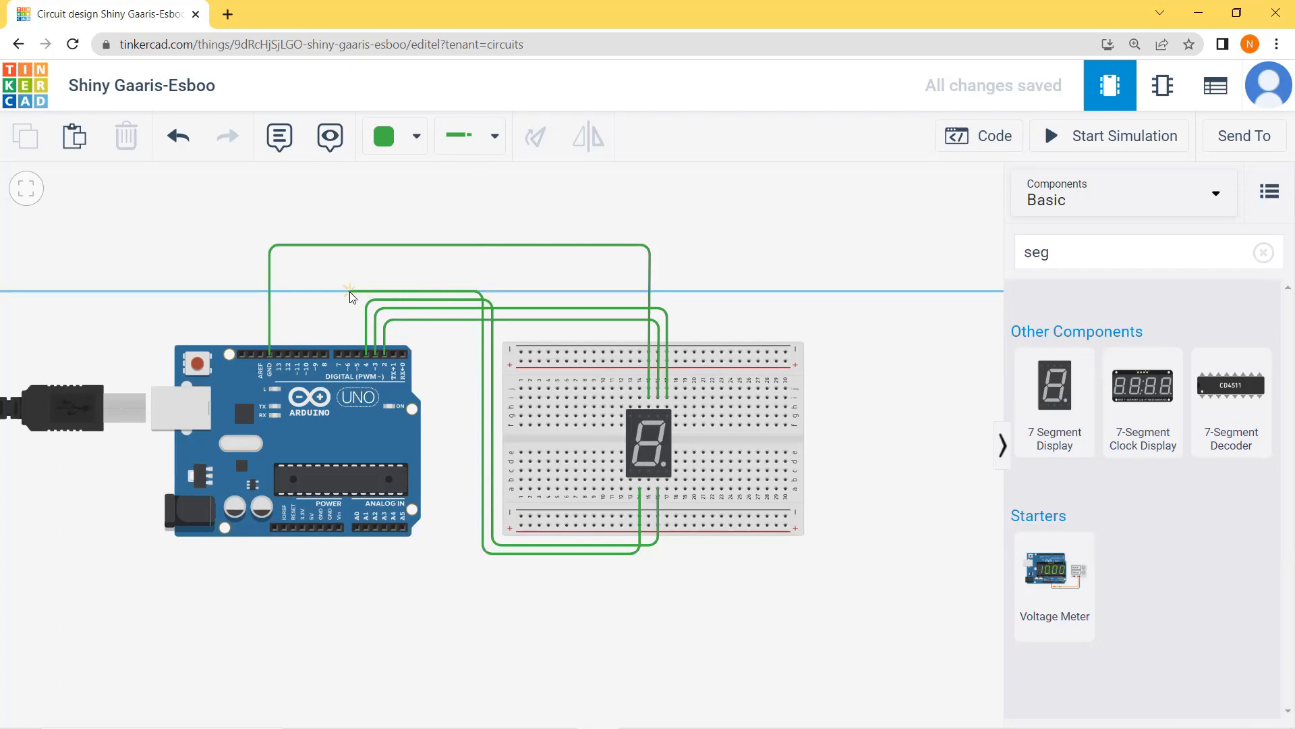
{"action": "left_click", "coordinate": [357, 291]}
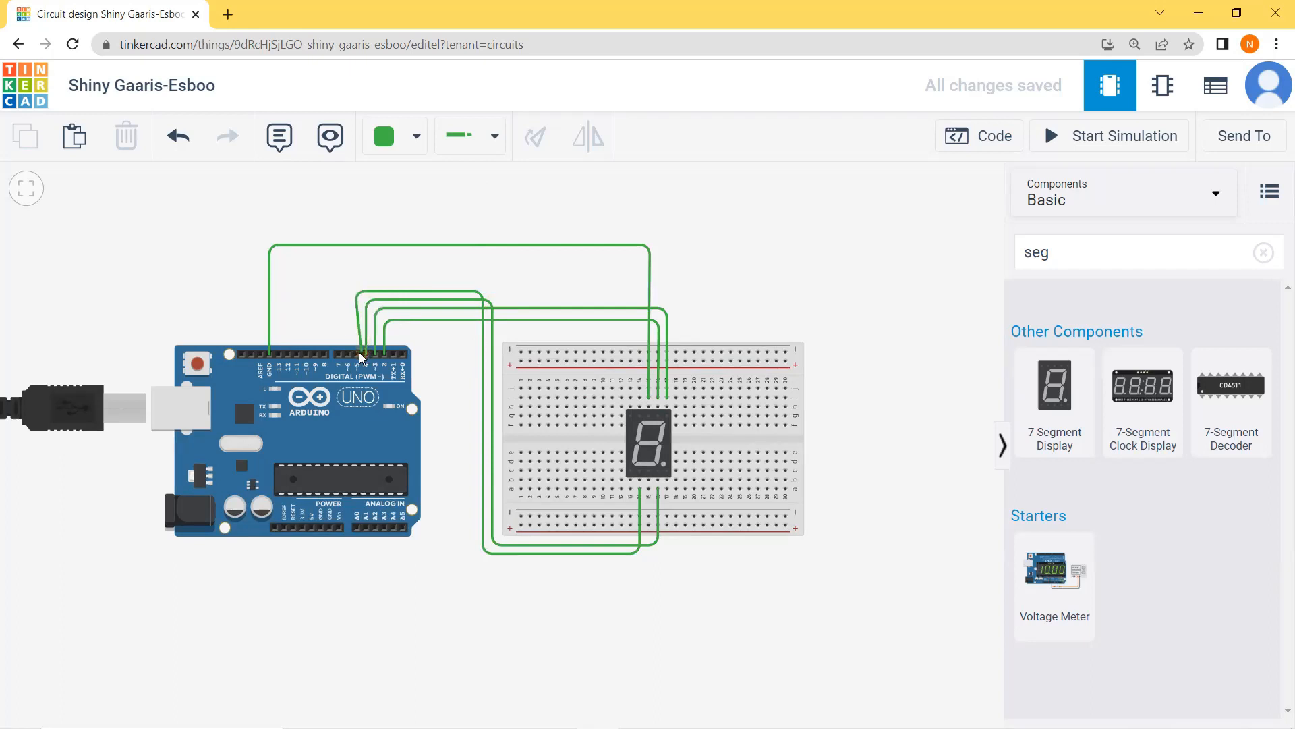
{"action": "left_click", "coordinate": [357, 353]}
{"action": "left_click", "coordinate": [439, 261]}
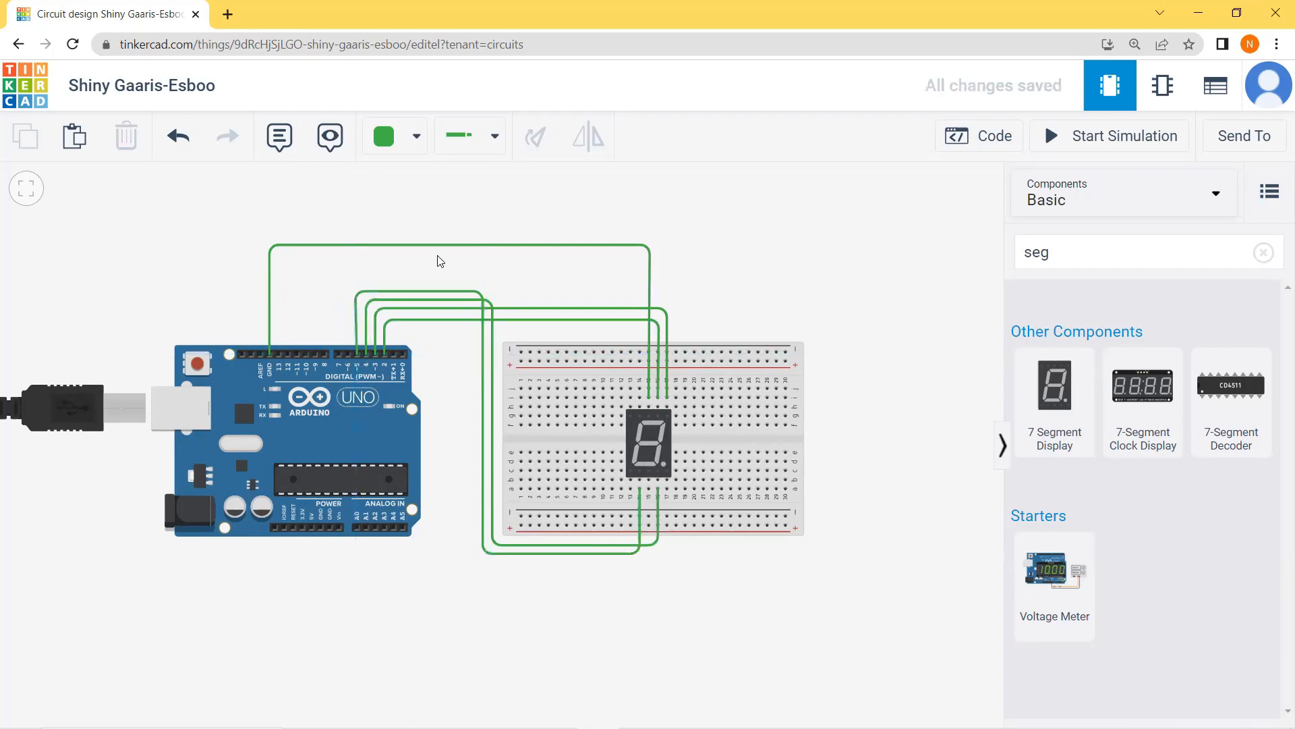
Step: Wire the display's lower leftmost pin, segment E, to Arduino pin D6, routing it around the outside of the segment D wire
{"action": "left_click", "coordinate": [630, 480]}
{"action": "left_click", "coordinate": [629, 571]}
{"action": "left_click", "coordinate": [474, 572]}
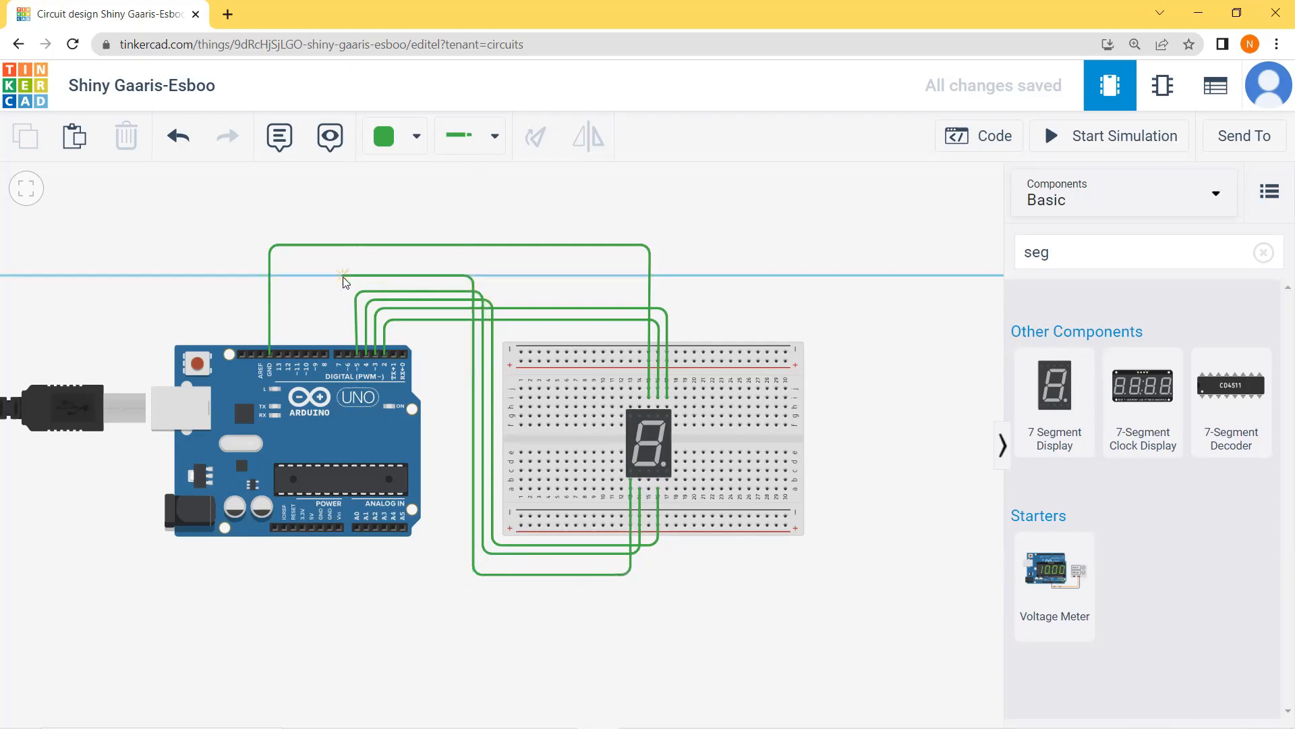
{"action": "left_click", "coordinate": [347, 276]}
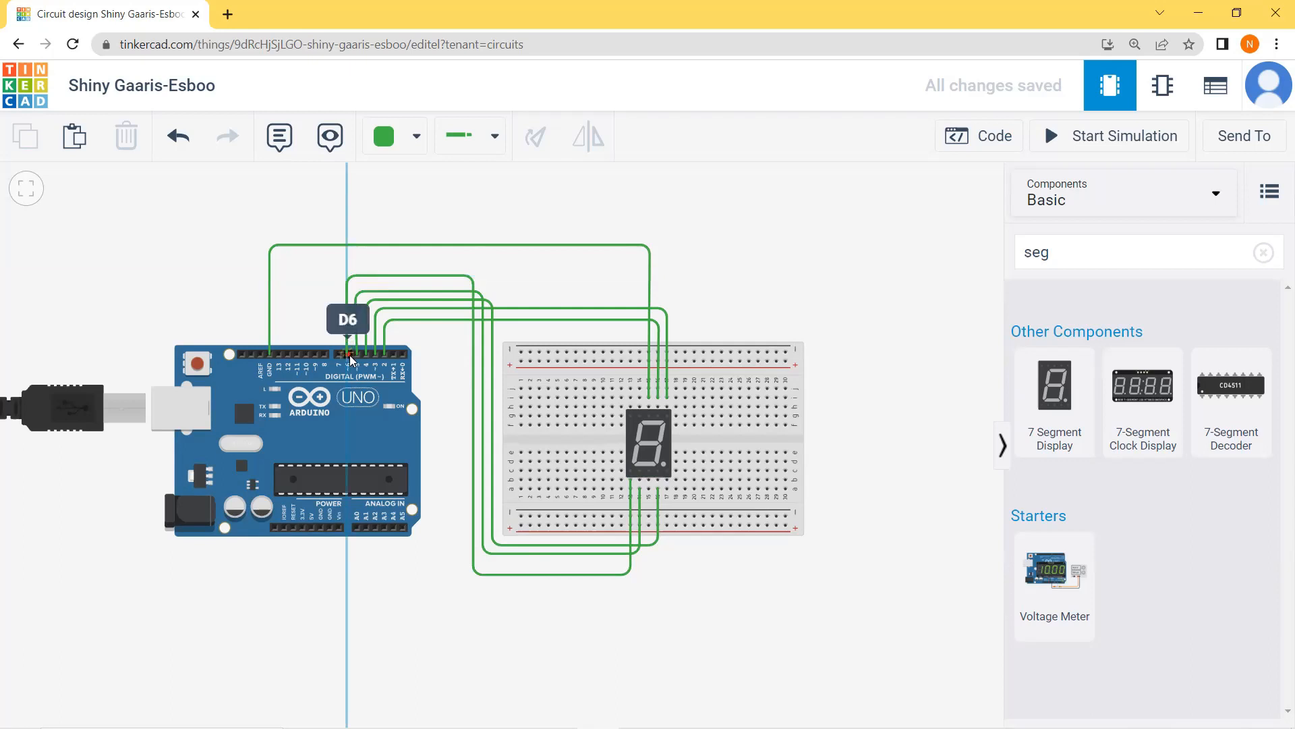
{"action": "left_click", "coordinate": [350, 355]}
{"action": "left_click", "coordinate": [813, 532]}
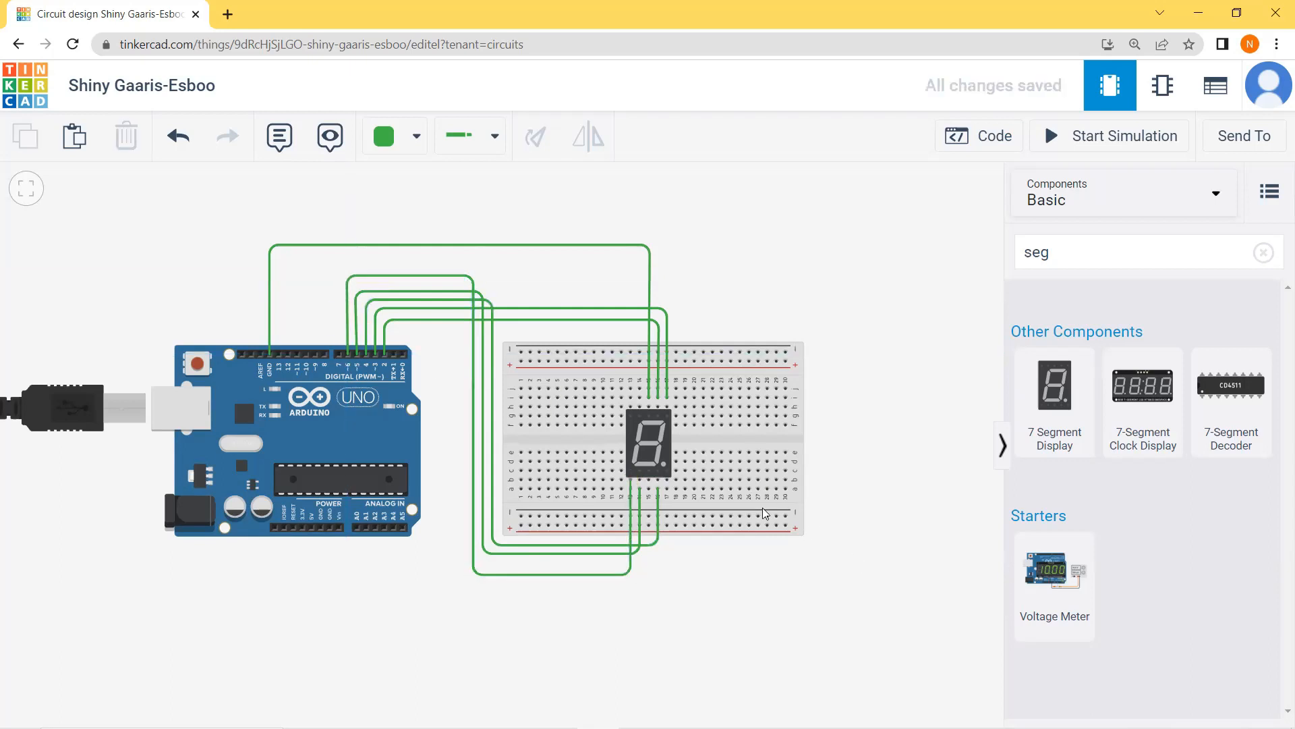
Step: Wire the display's segment F pin, just left of the upper common pin, to Arduino pin 7, routing it below the GND wire
{"action": "left_click", "coordinate": [639, 397]}
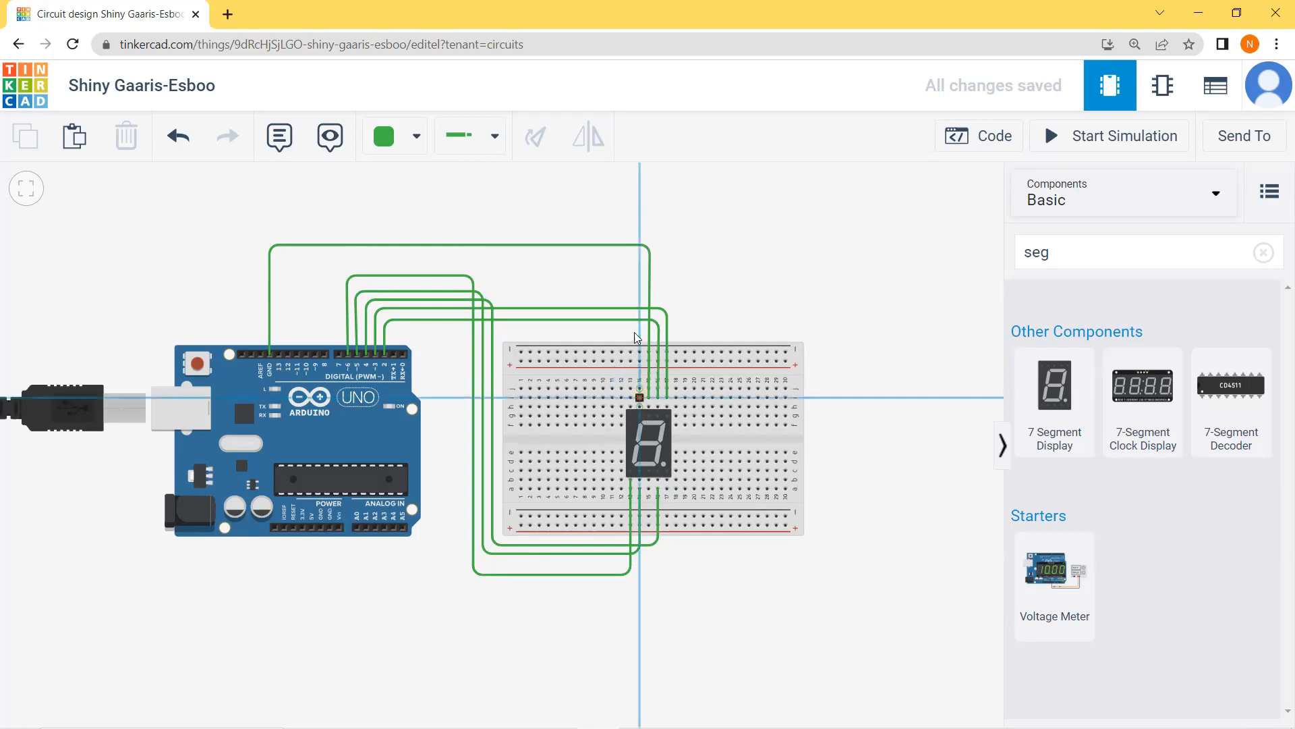
{"action": "left_click", "coordinate": [638, 263]}
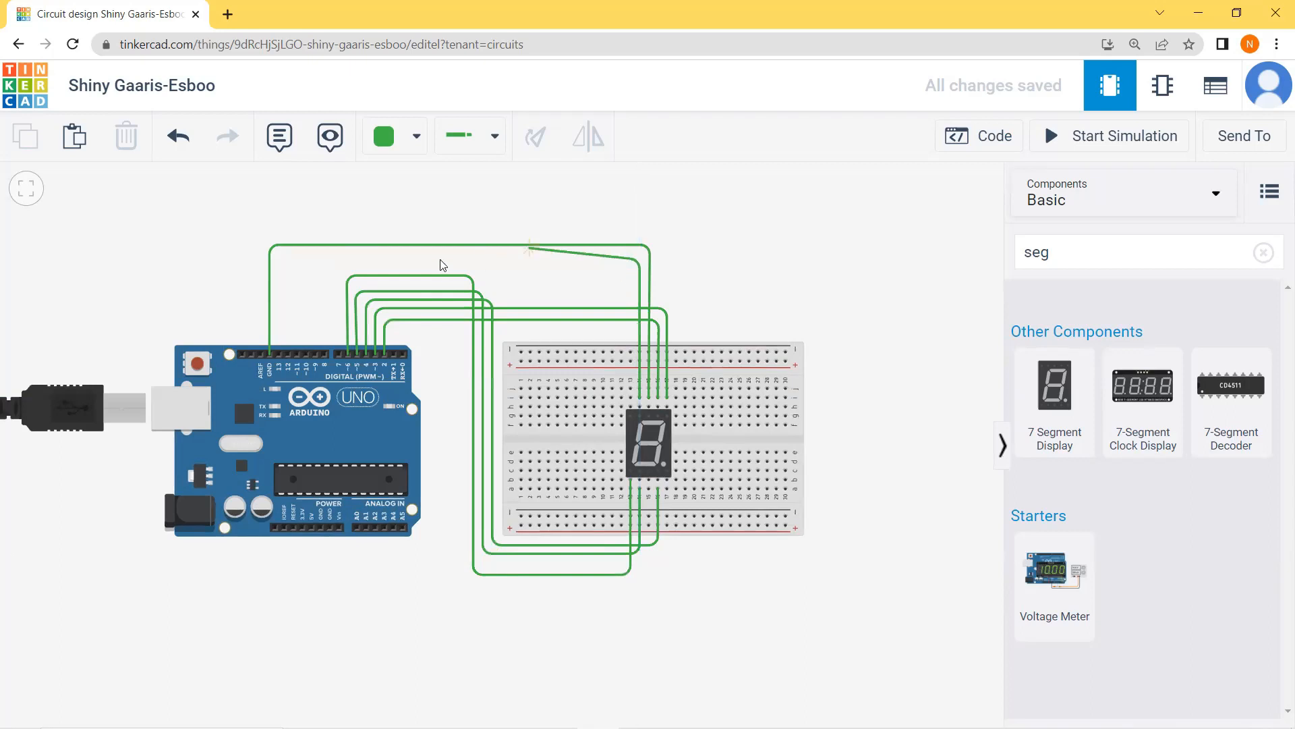
{"action": "left_click", "coordinate": [340, 263]}
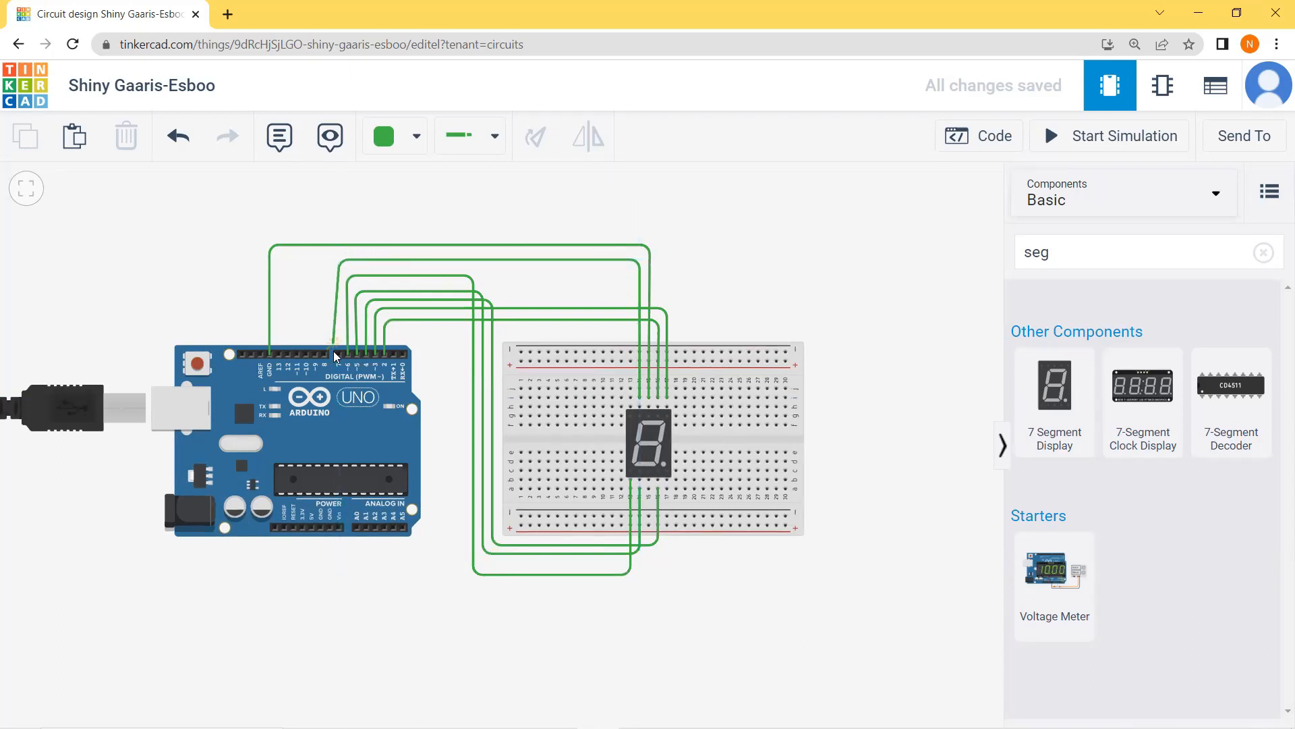
{"action": "left_click", "coordinate": [340, 353]}
Step: Wire the display's upper leftmost pin, segment G, to Arduino pin 8 above the GND wire, straightening the bend over the Arduino
{"action": "left_click", "coordinate": [631, 397]}
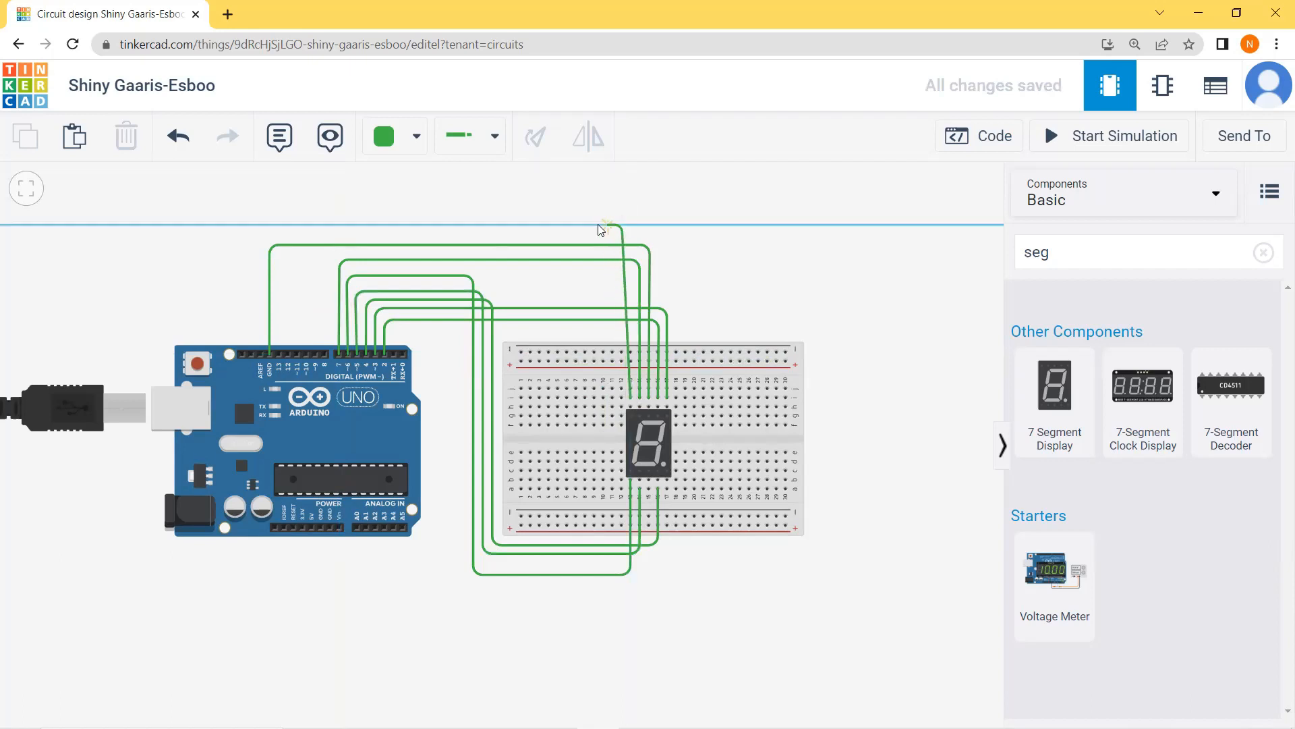
{"action": "left_click", "coordinate": [336, 225]}
{"action": "left_click", "coordinate": [325, 353]}
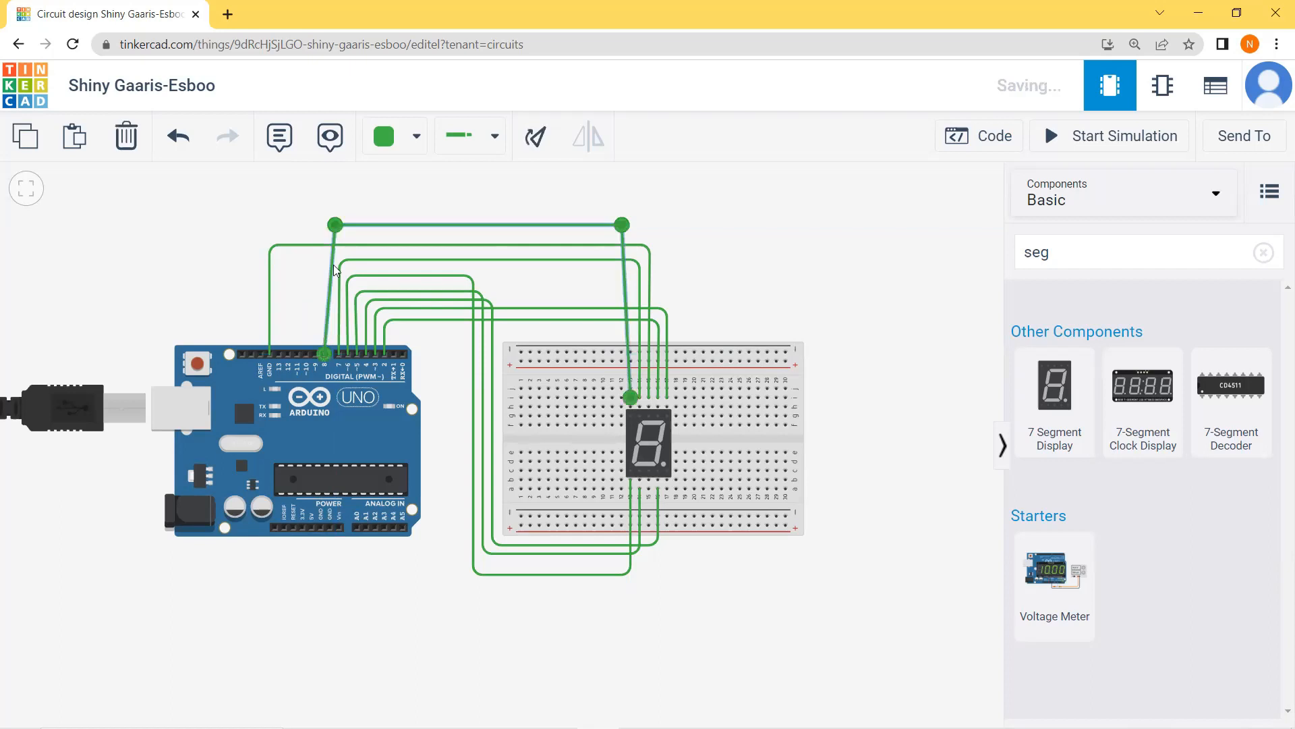
{"action": "left_click_drag", "start_coordinate": [335, 224], "coordinate": [326, 226]}
{"action": "left_click", "coordinate": [312, 259]}
Step: Wire the display's lower rightmost pin, the decimal point, to Arduino pin D9, routing it below and outside the segment E wire
{"action": "left_click", "coordinate": [666, 479]}
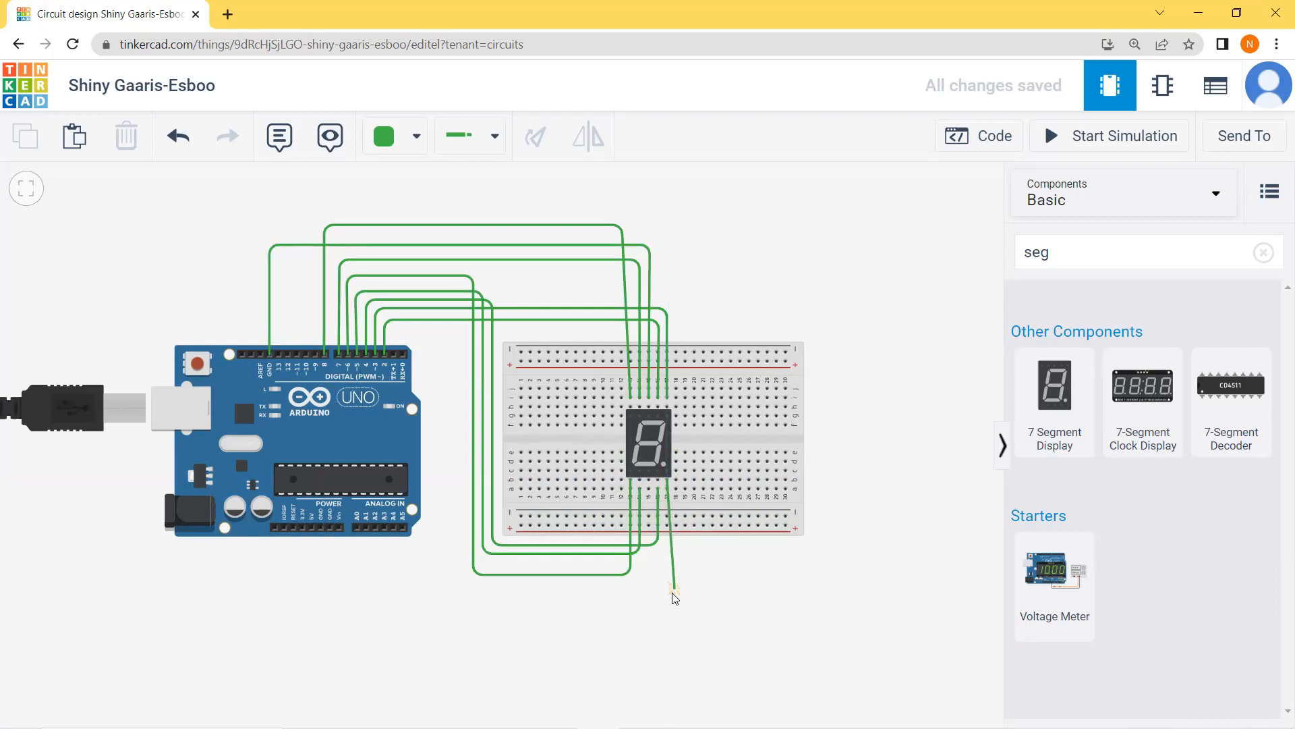
{"action": "left_click", "coordinate": [668, 612]}
{"action": "left_click", "coordinate": [438, 612]}
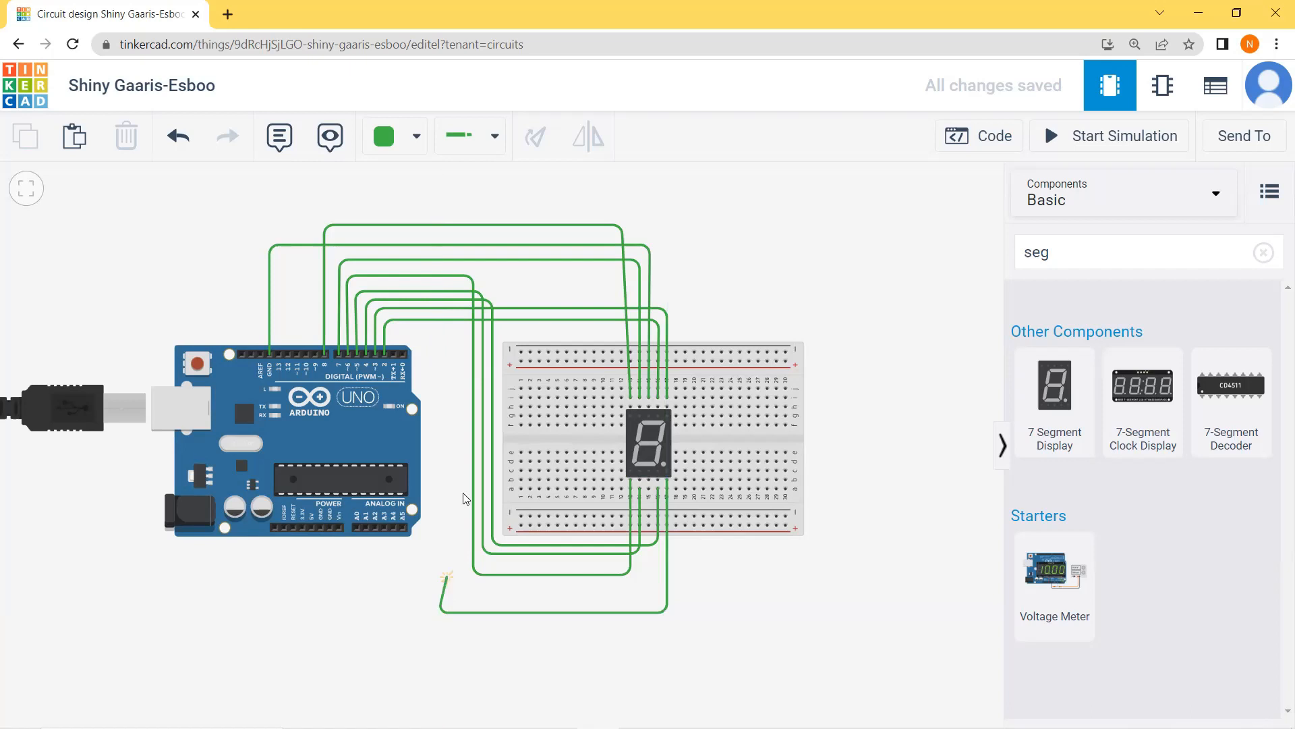
{"action": "left_click", "coordinate": [438, 335]}
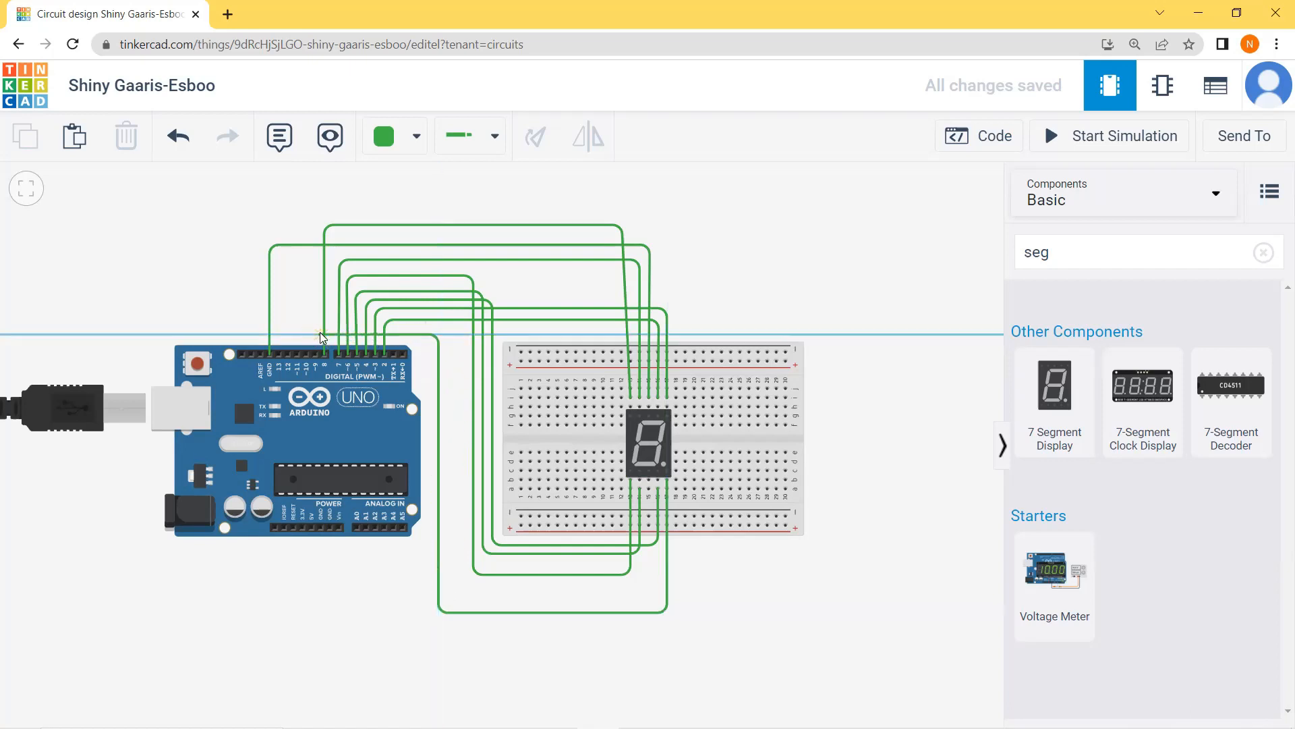
{"action": "left_click", "coordinate": [313, 334]}
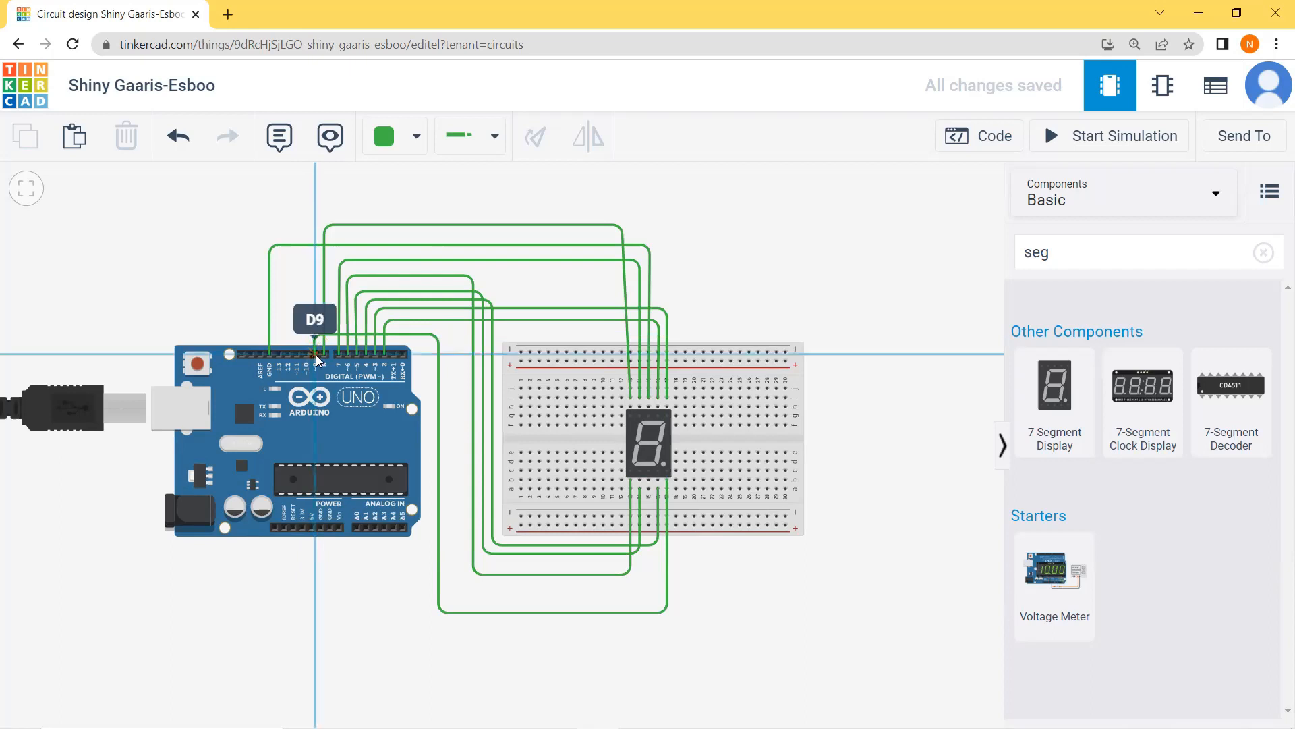
{"action": "left_click", "coordinate": [315, 354]}
{"action": "left_click", "coordinate": [307, 317]}
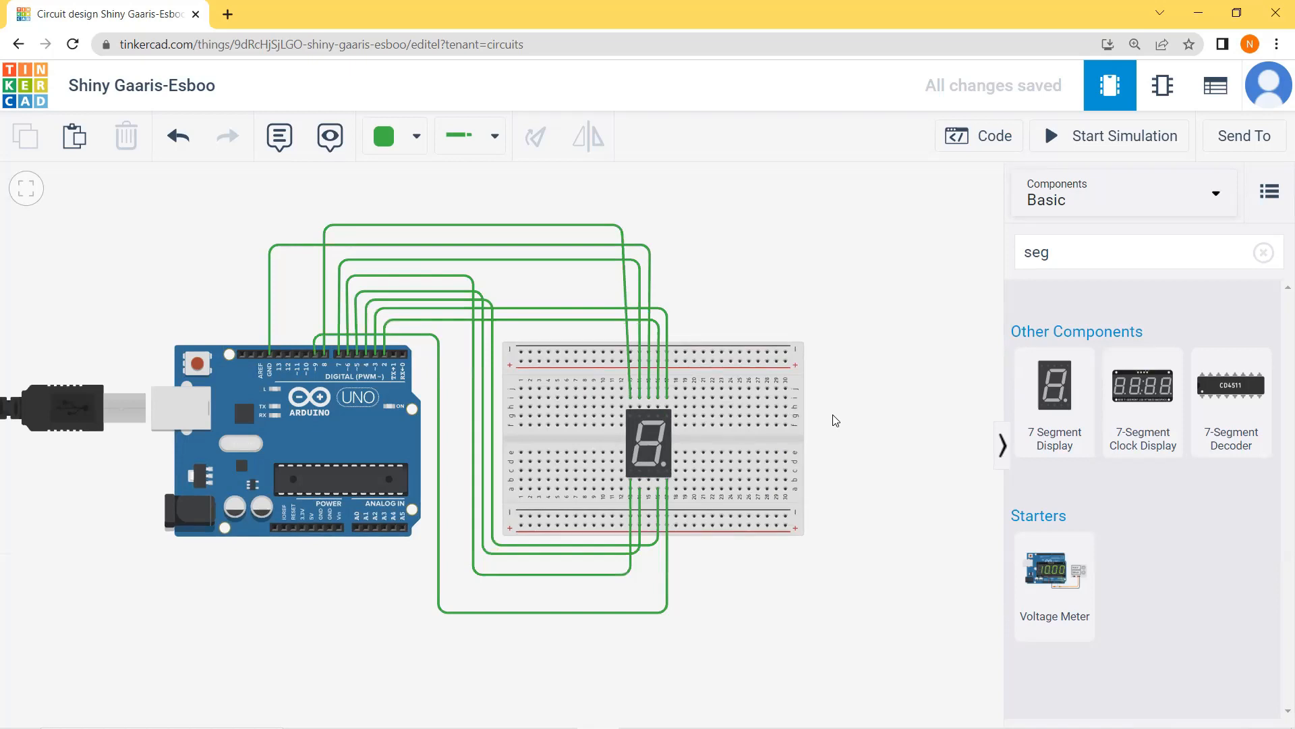
Step: Review the Arduino sketch's pin assignments and digit-writing blocks, then try running the simulation to check the code for errors
{"action": "left_click", "coordinate": [993, 147]}
{"action": "scroll", "coordinate": [859, 411], "scroll_direction": "down", "scroll_amount": 15}
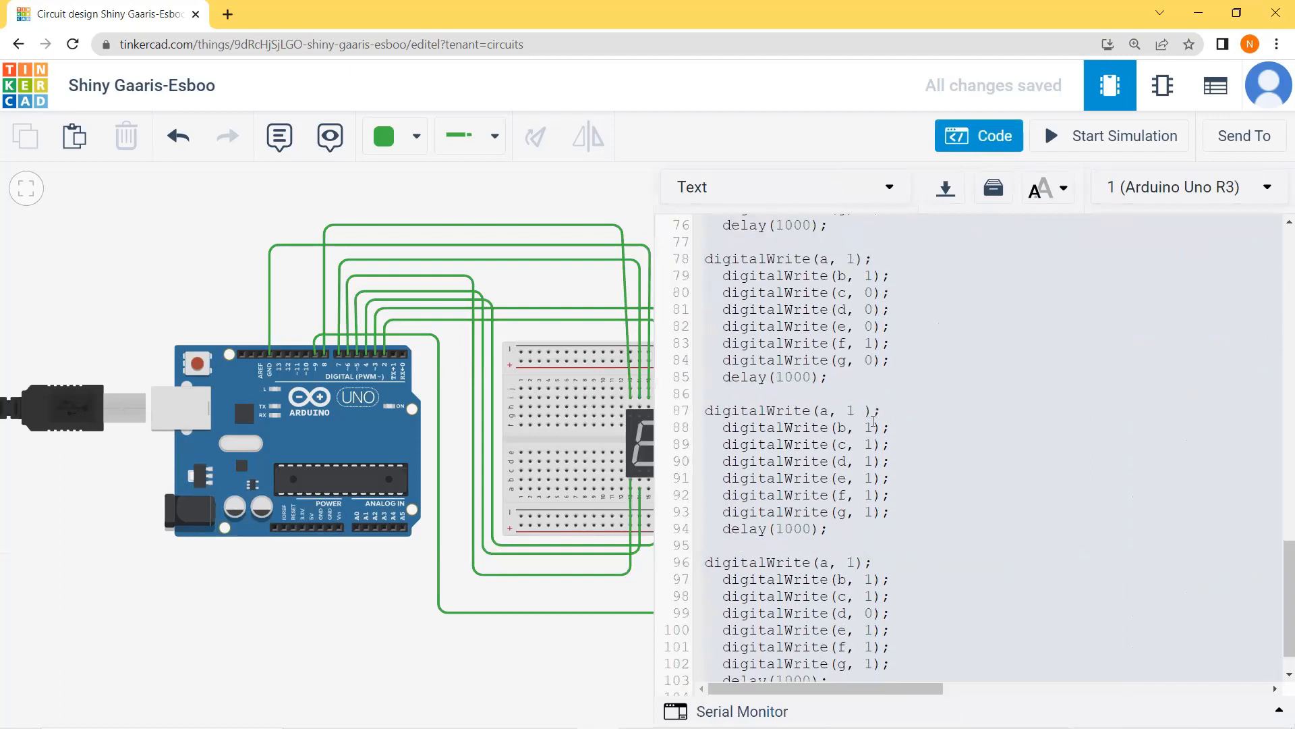
{"action": "scroll", "coordinate": [873, 422], "scroll_direction": "down", "scroll_amount": 1}
{"action": "scroll", "coordinate": [867, 632], "scroll_direction": "up", "scroll_amount": 15}
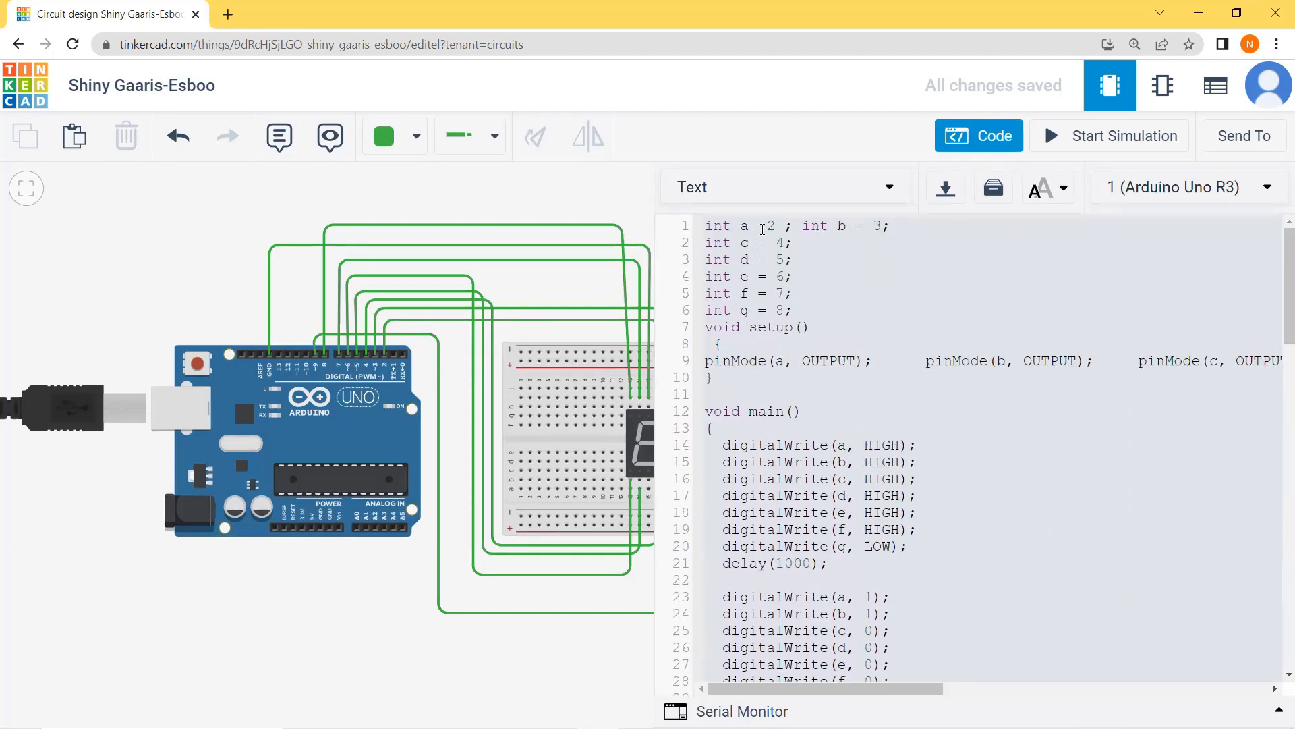
{"action": "scroll", "coordinate": [825, 460], "scroll_direction": "down", "scroll_amount": 12}
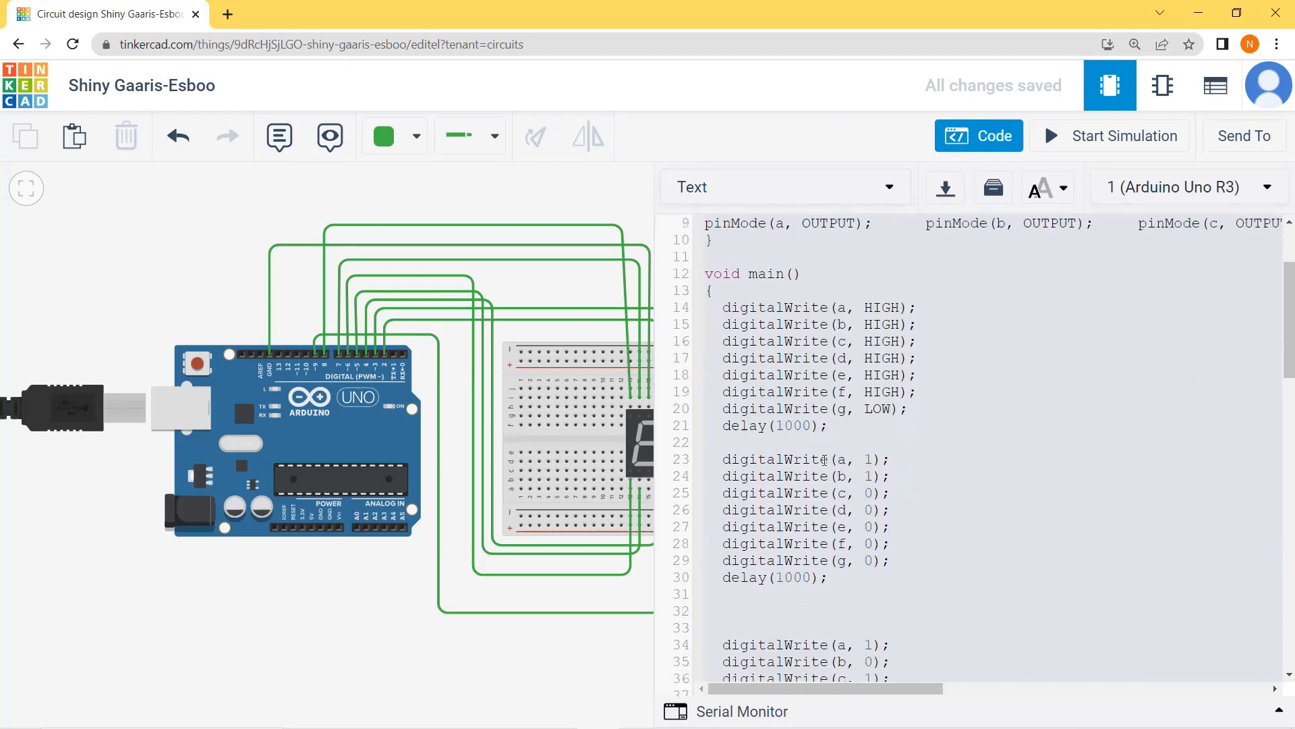
{"action": "scroll", "coordinate": [833, 410], "scroll_direction": "down", "scroll_amount": 5}
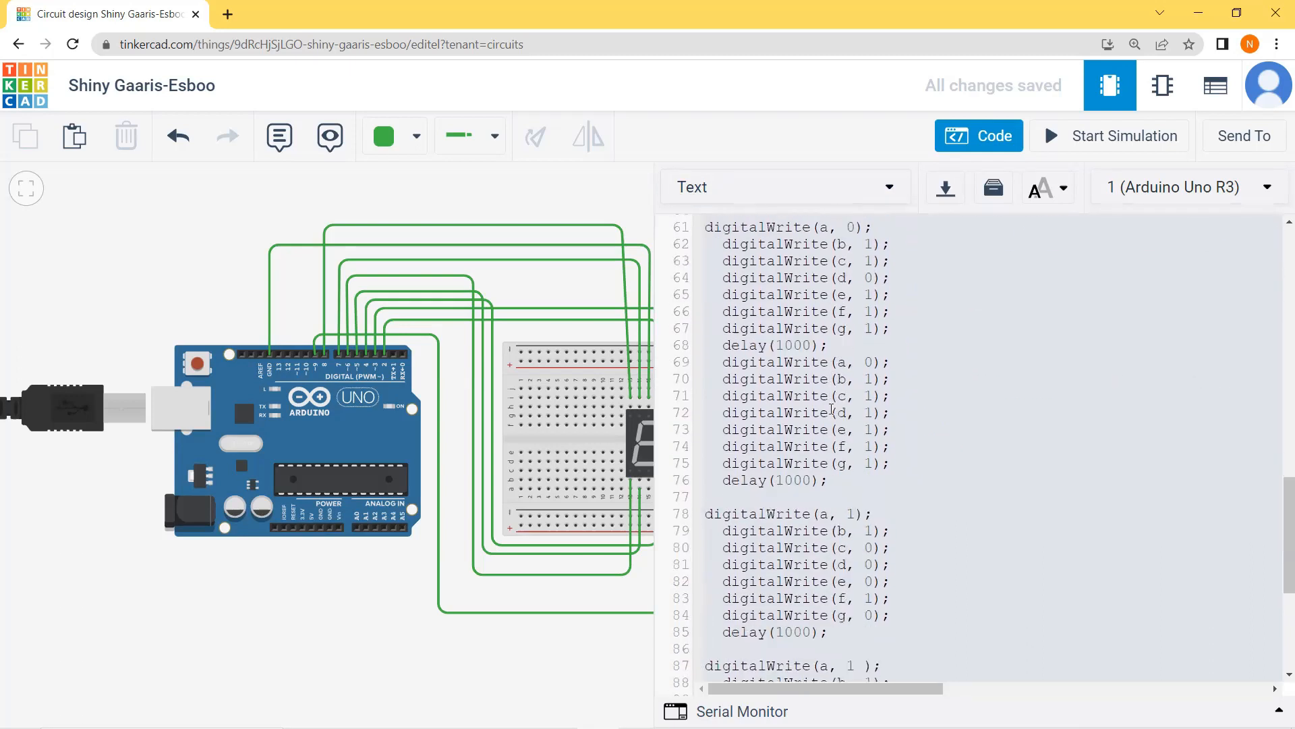
{"action": "left_click", "coordinate": [1125, 138]}
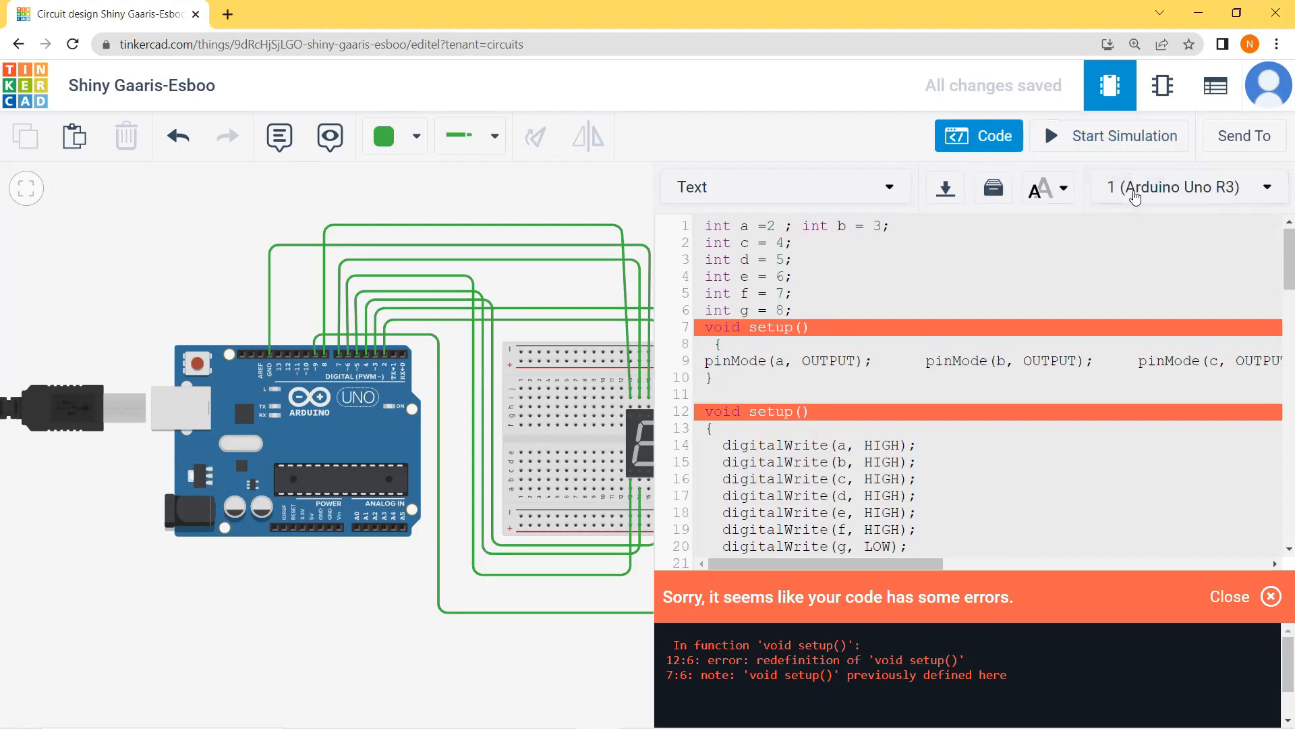
{"action": "left_click", "coordinate": [1008, 146]}
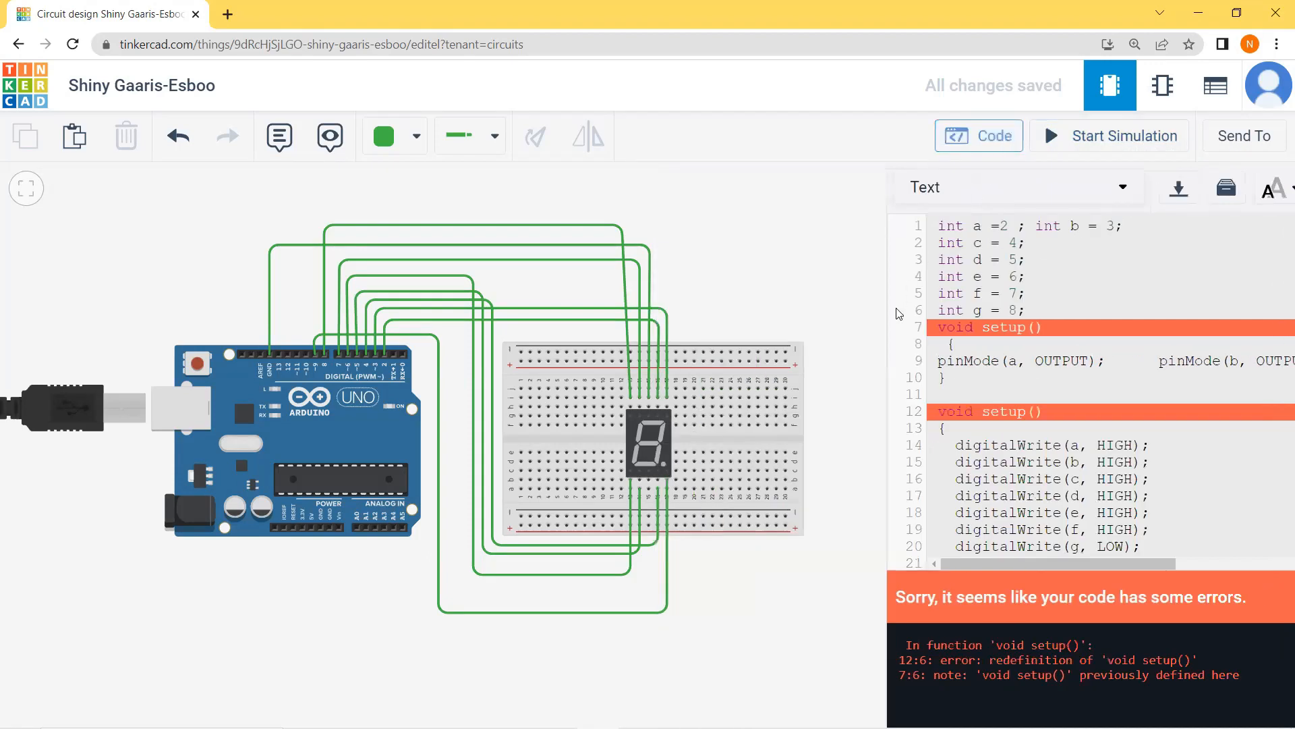
{"action": "left_click", "coordinate": [991, 148]}
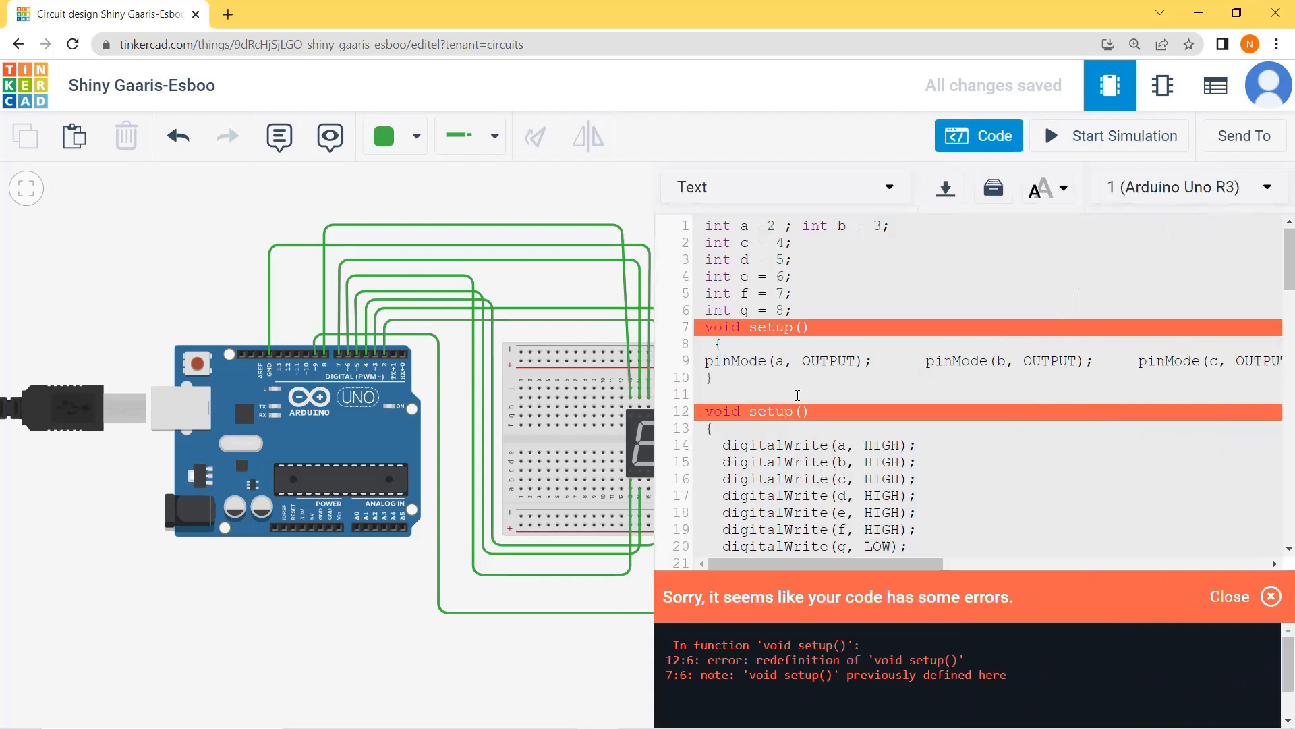
Step: Rename the function on line 12 of the sketch to loop and dismiss the error report
{"action": "left_click", "coordinate": [794, 412]}
{"action": "key", "text": "BackSpace"}
{"action": "key", "text": "BackSpace"}
{"action": "key", "text": "BackSpace"}
{"action": "key", "text": "BackSpace"}
{"action": "key", "text": "BackSpace"}
{"action": "type", "text": "loop"}
{"action": "left_click", "coordinate": [1271, 597]}
Step: Run the simulation with the code hidden, inspect the 7-segment display's behaviour, and stop the simulation
{"action": "left_click", "coordinate": [1120, 137]}
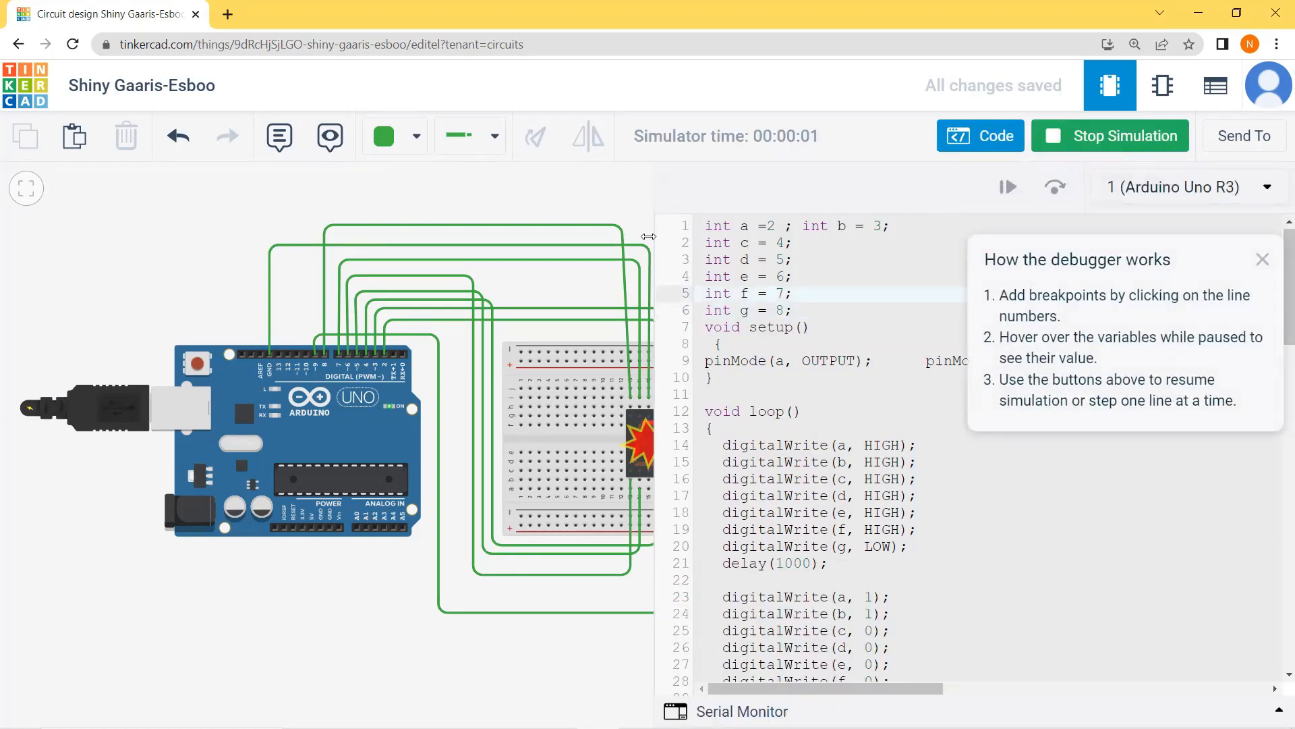
{"action": "left_click", "coordinate": [983, 139]}
{"action": "mouse_move", "coordinate": [667, 460]}
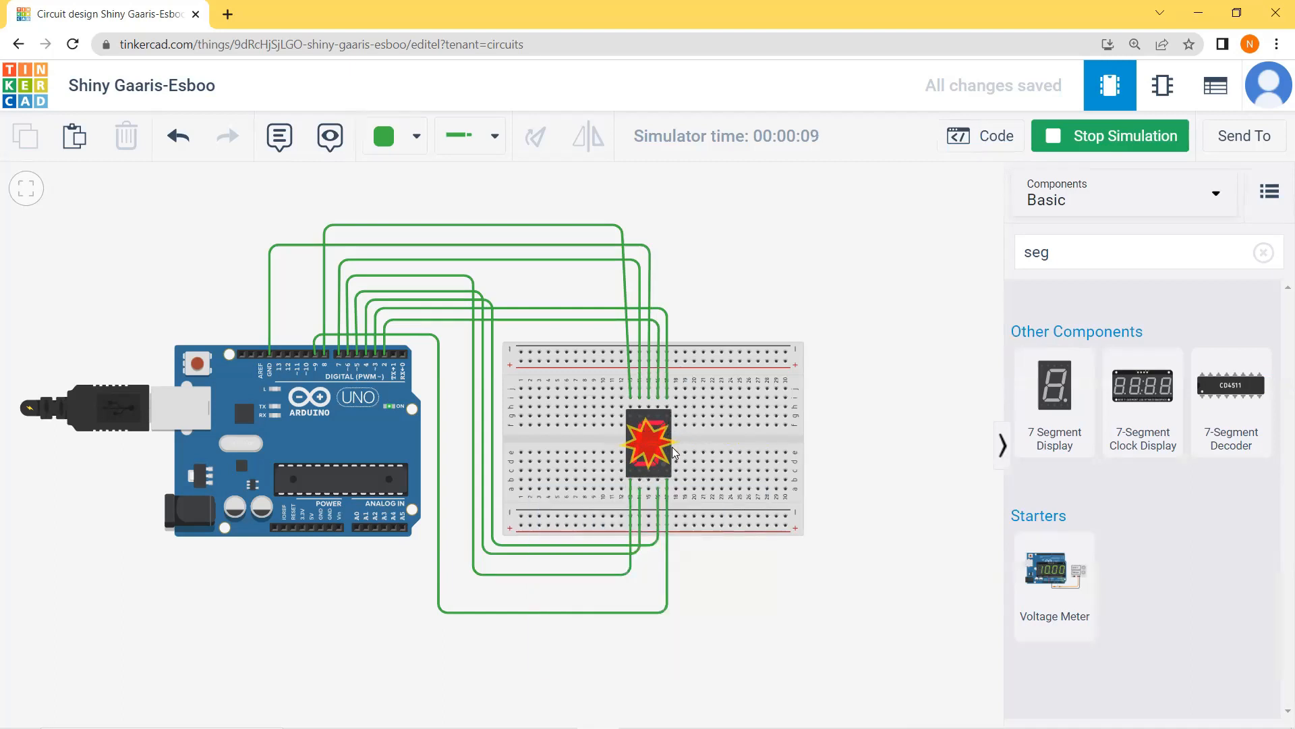
{"action": "mouse_move", "coordinate": [658, 444]}
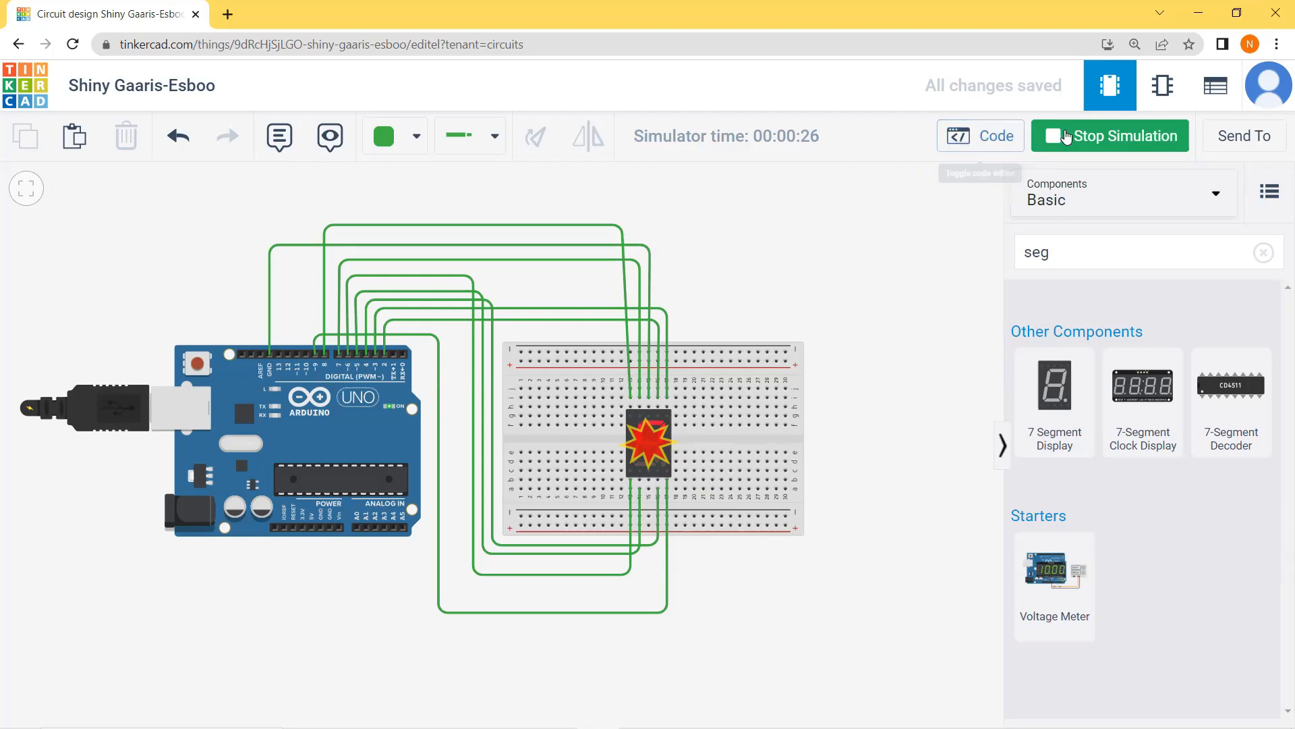
{"action": "left_click", "coordinate": [1069, 137]}
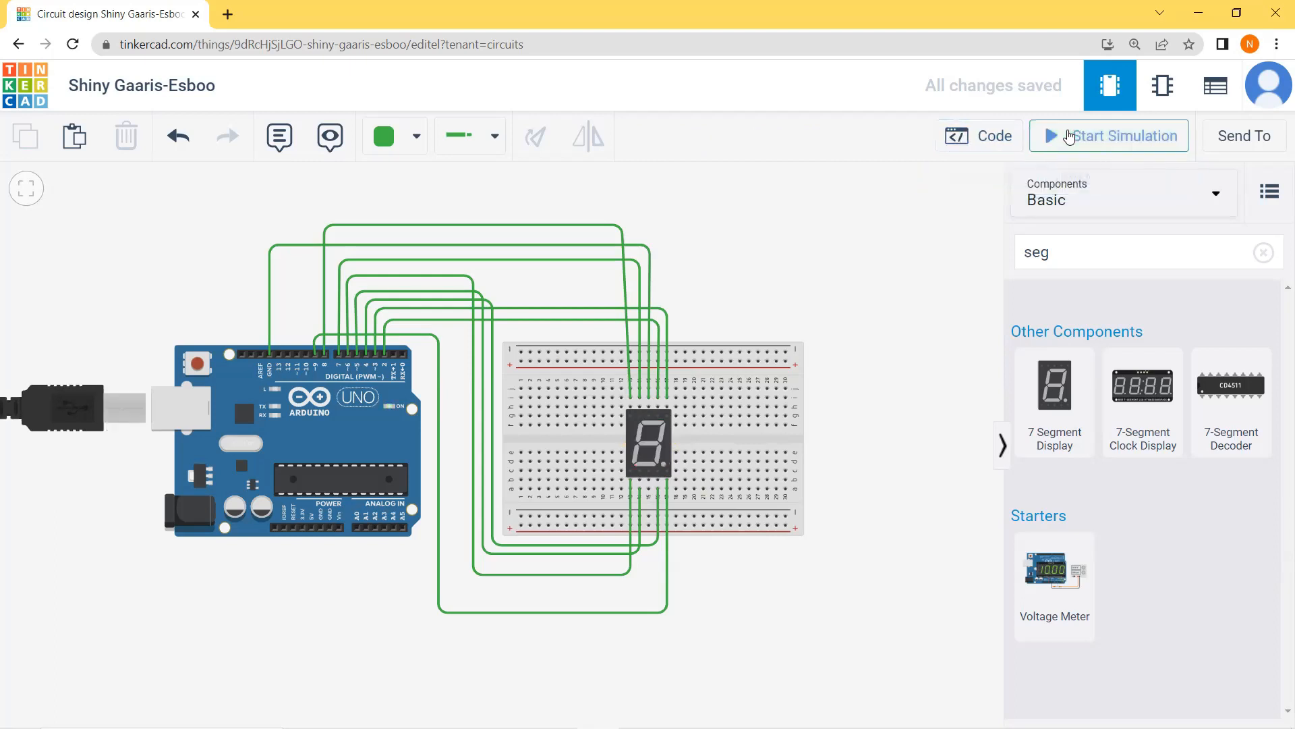
Step: Check the 7-segment display's Common setting, keeping it on Cathode
{"action": "left_click", "coordinate": [663, 444]}
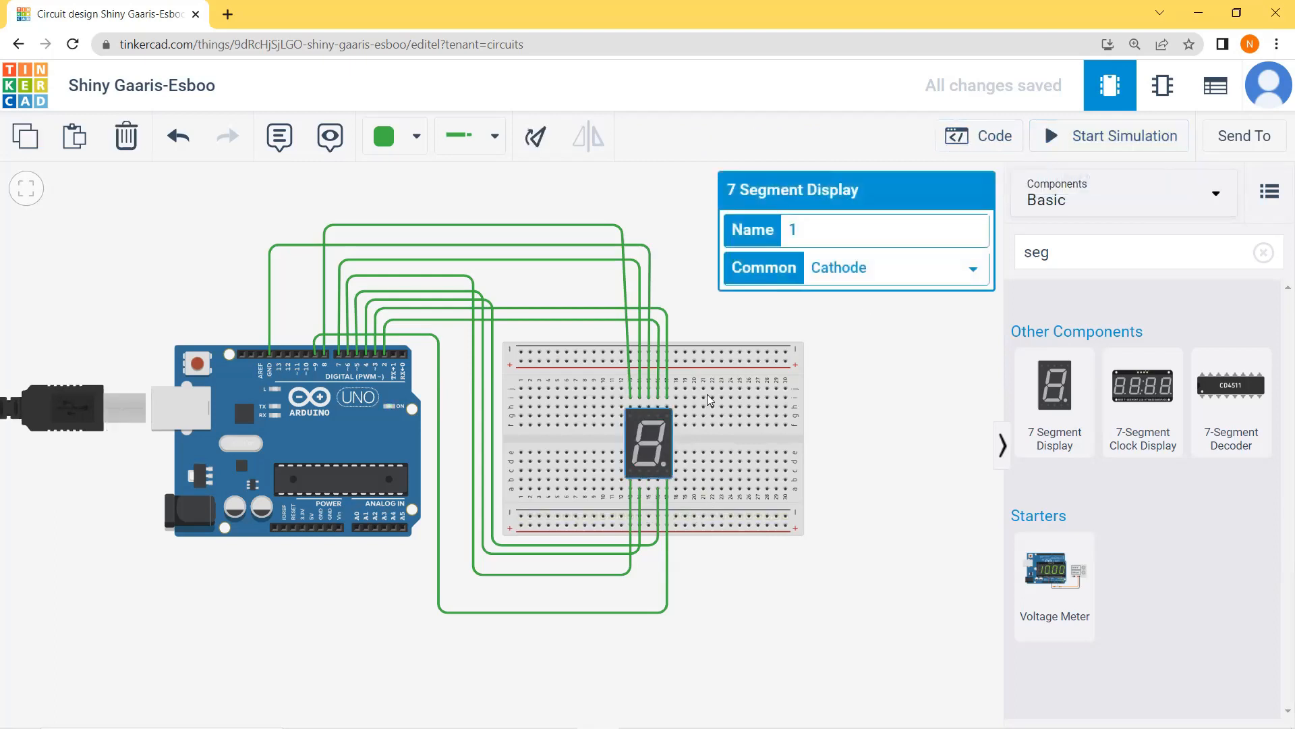
{"action": "left_click", "coordinate": [904, 278]}
{"action": "left_click", "coordinate": [899, 300]}
{"action": "left_click", "coordinate": [935, 400]}
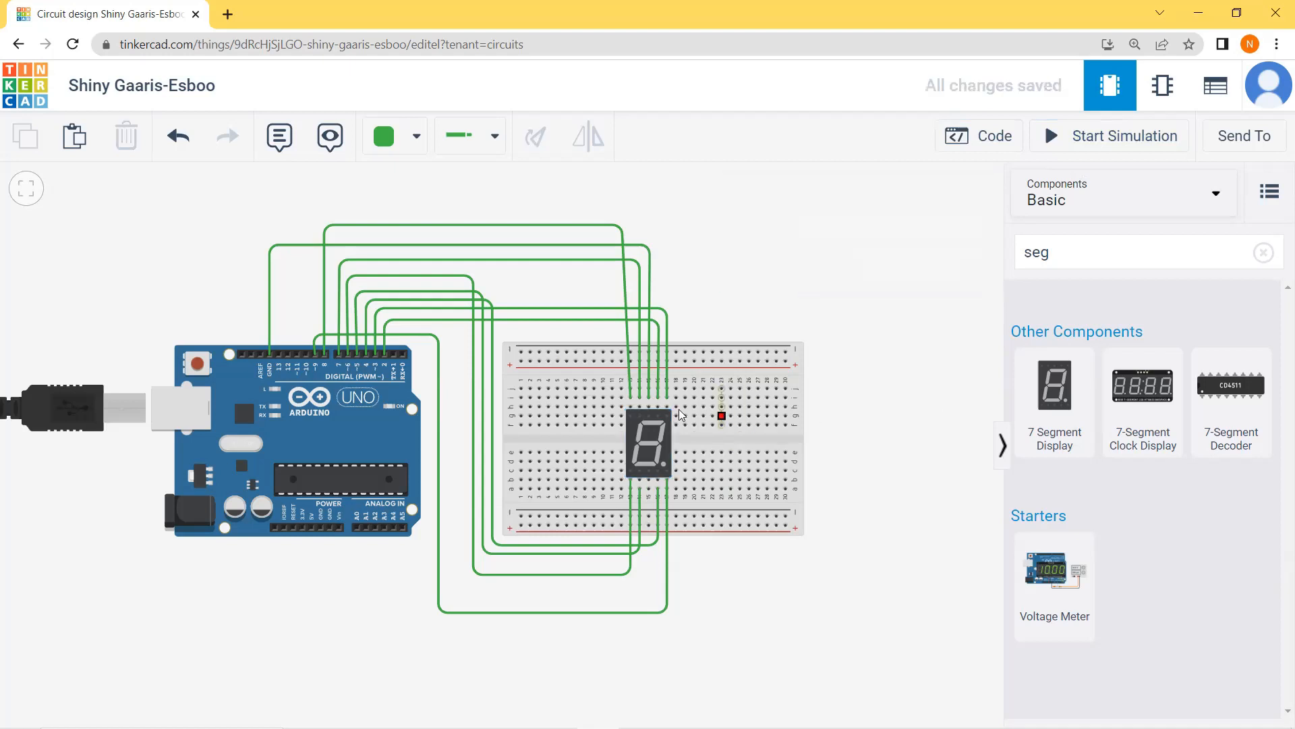
Step: Delete the wire between the display's upper common pin and the Arduino's GND pin
{"action": "left_click", "coordinate": [654, 372]}
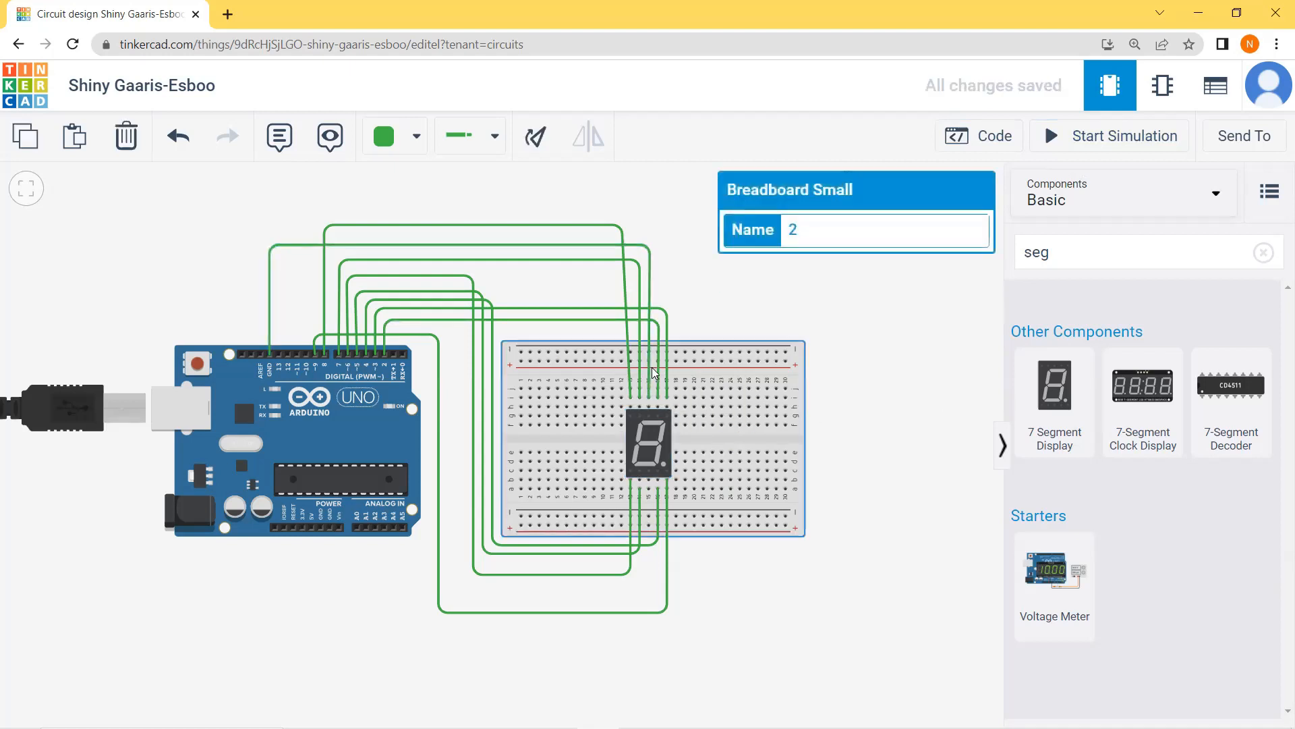
{"action": "left_click", "coordinate": [835, 295]}
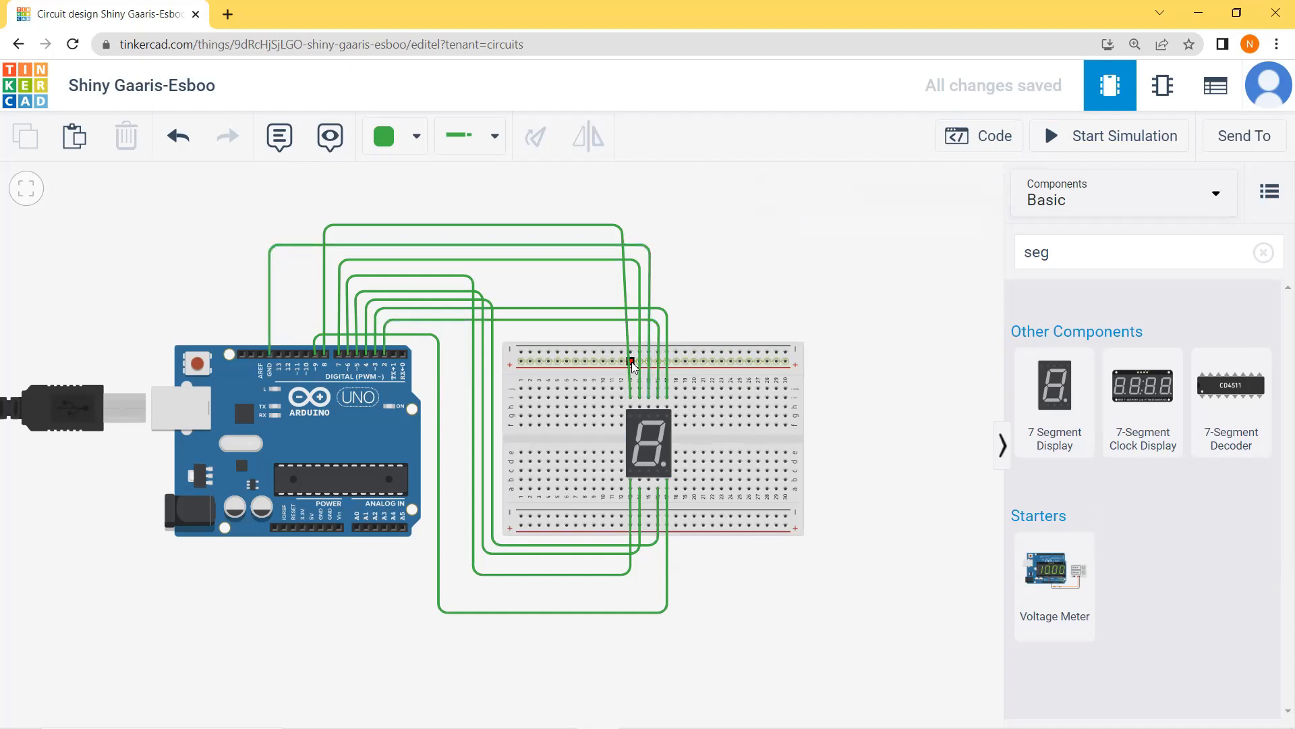
{"action": "left_click", "coordinate": [651, 270]}
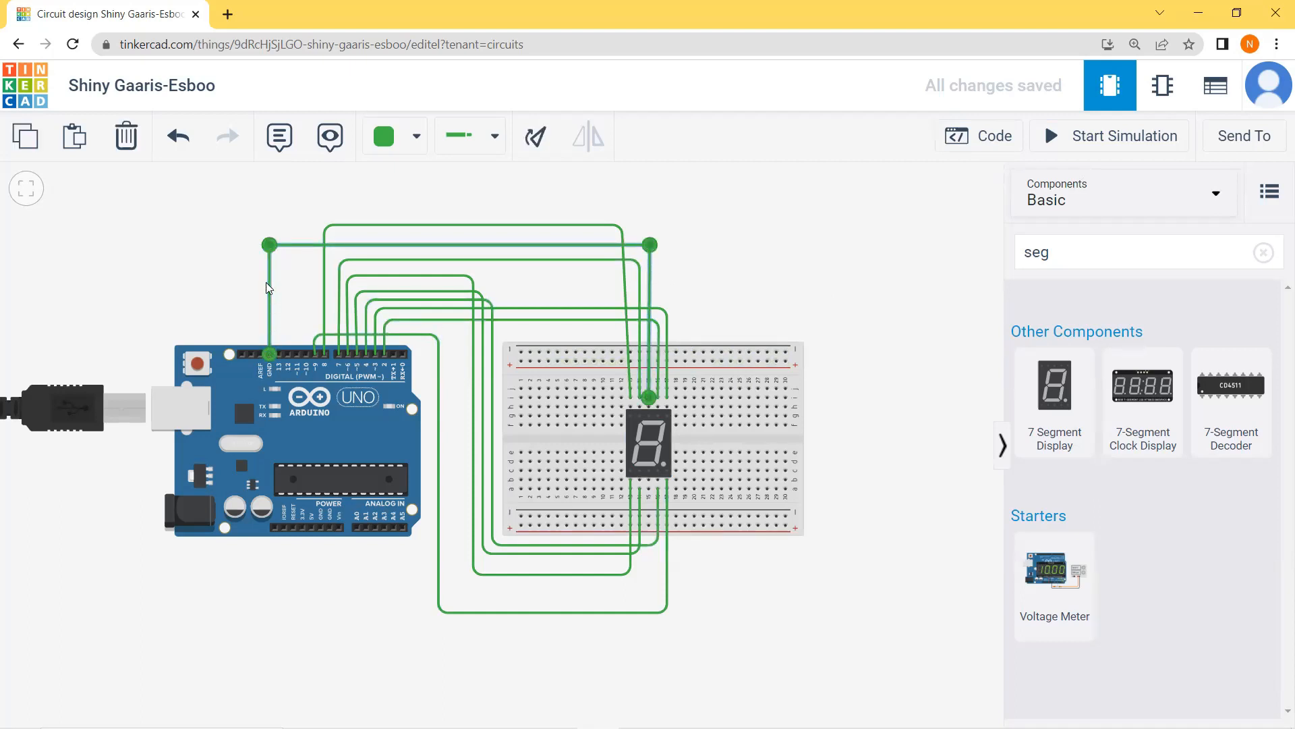
{"action": "key", "text": "Delete"}
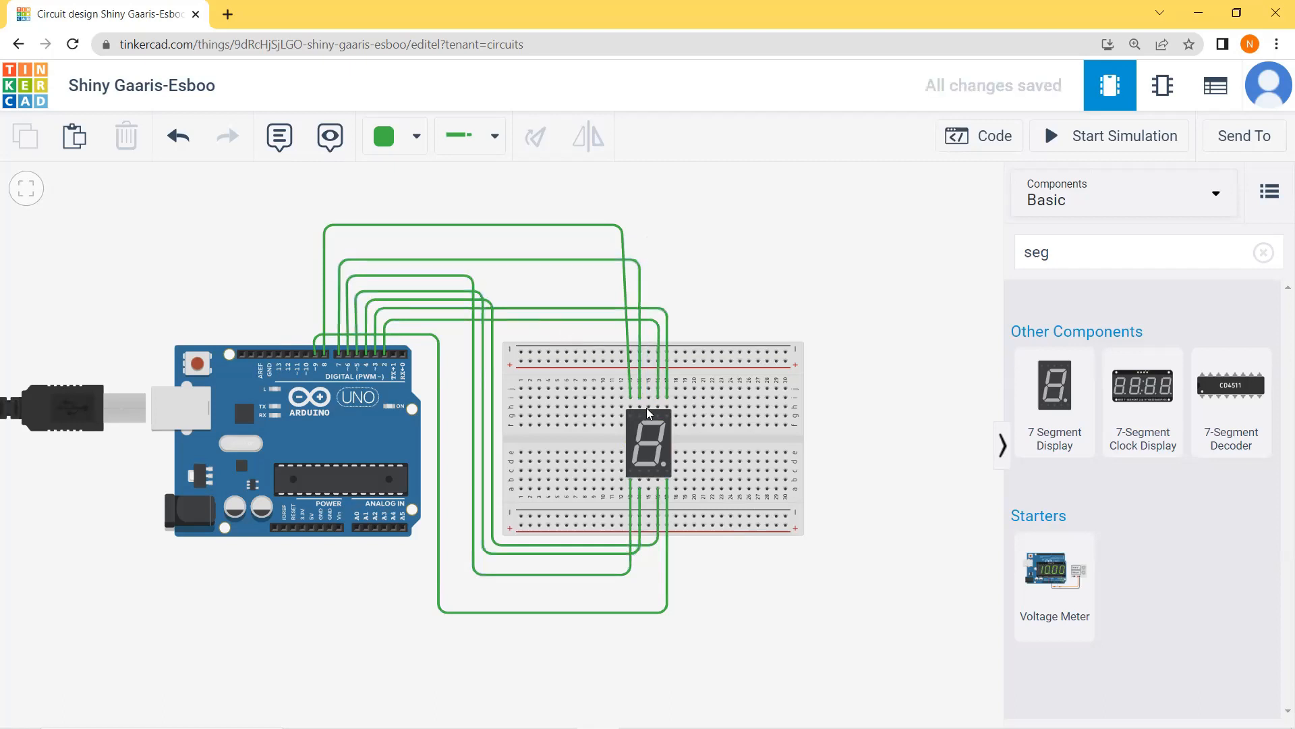
{"action": "left_click", "coordinate": [648, 398]}
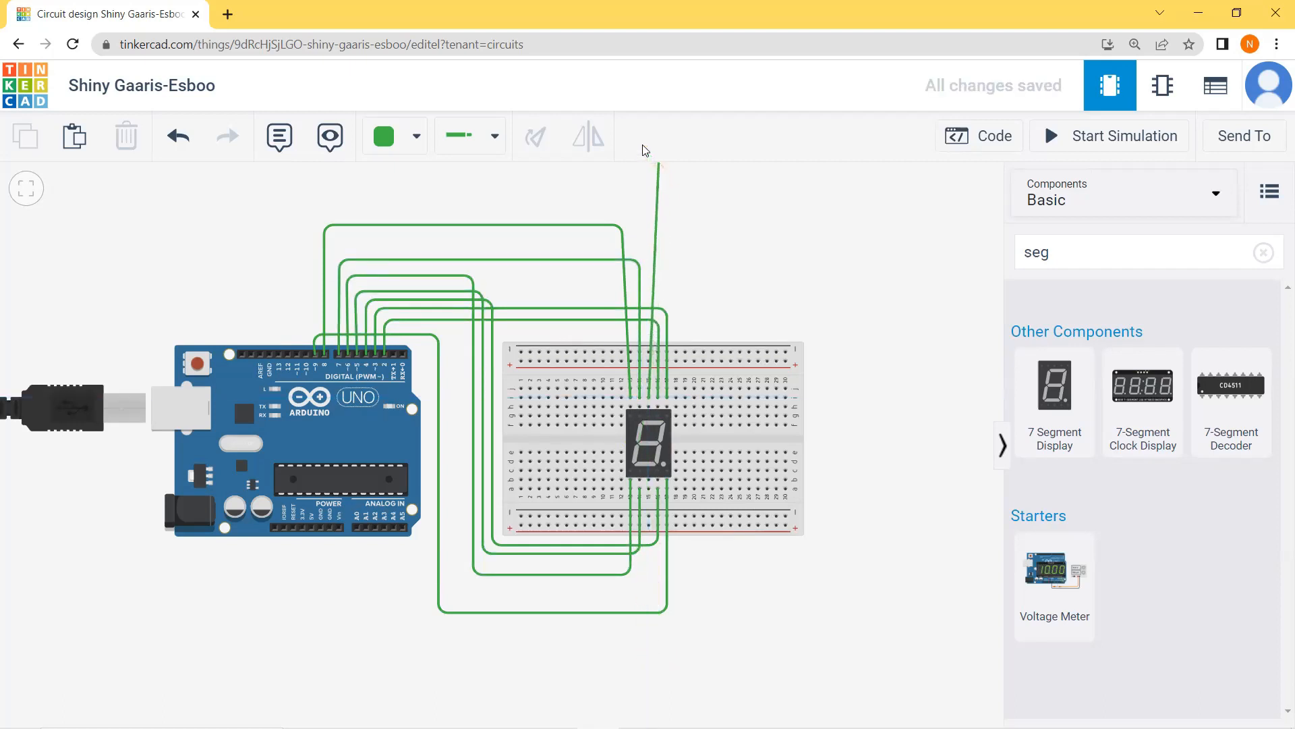
{"action": "left_click", "coordinate": [649, 175]}
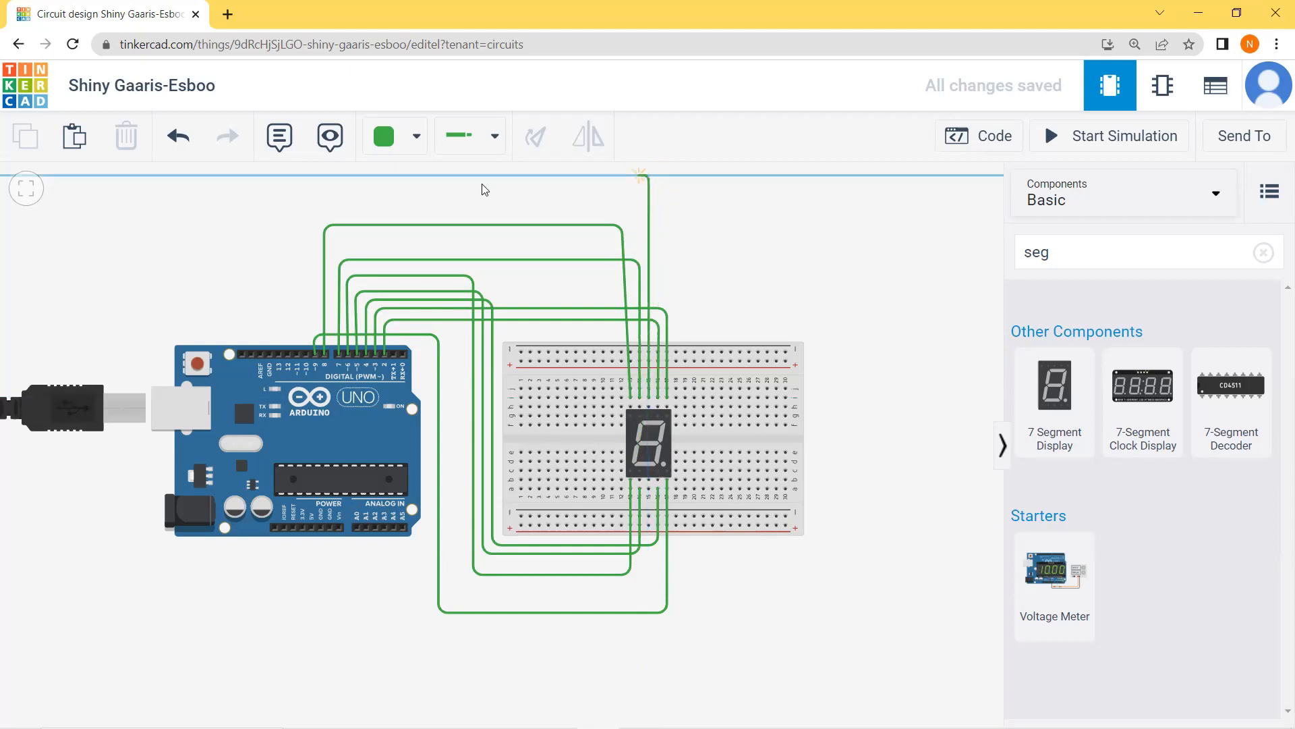
{"action": "left_click", "coordinate": [150, 177]}
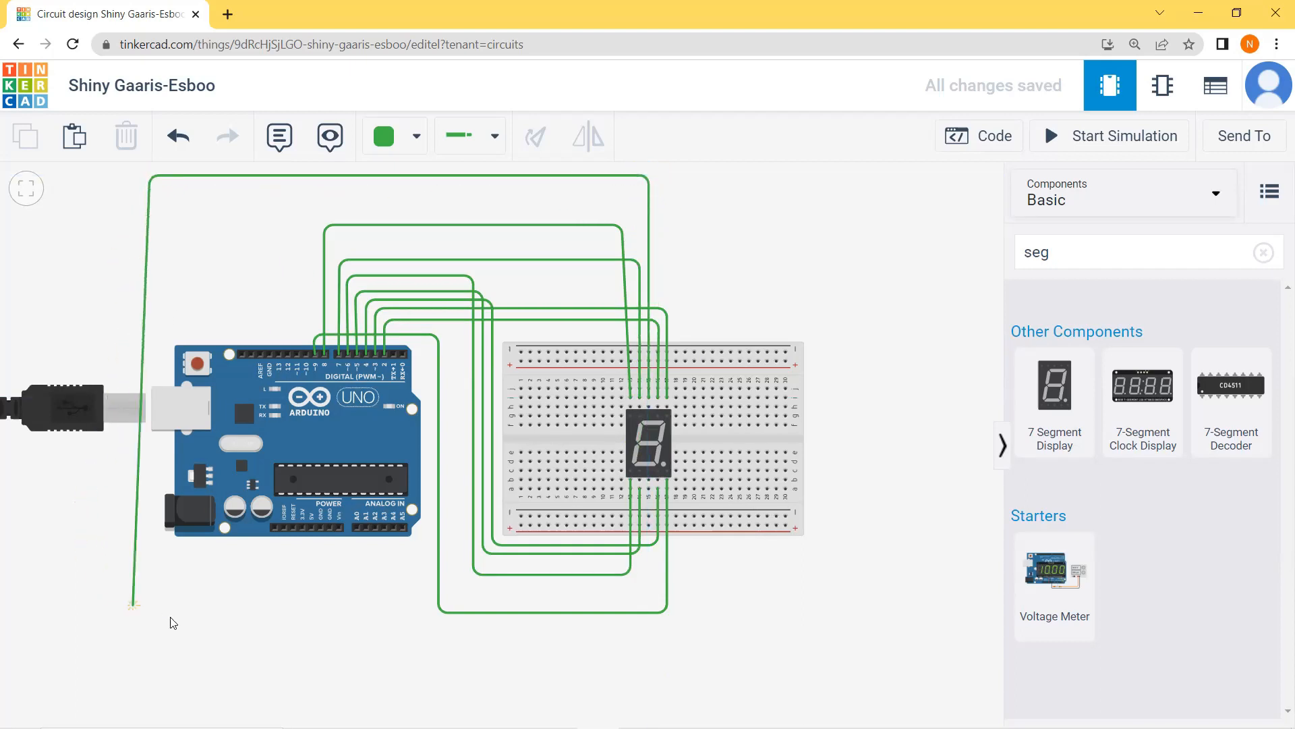
{"action": "left_click", "coordinate": [152, 612]}
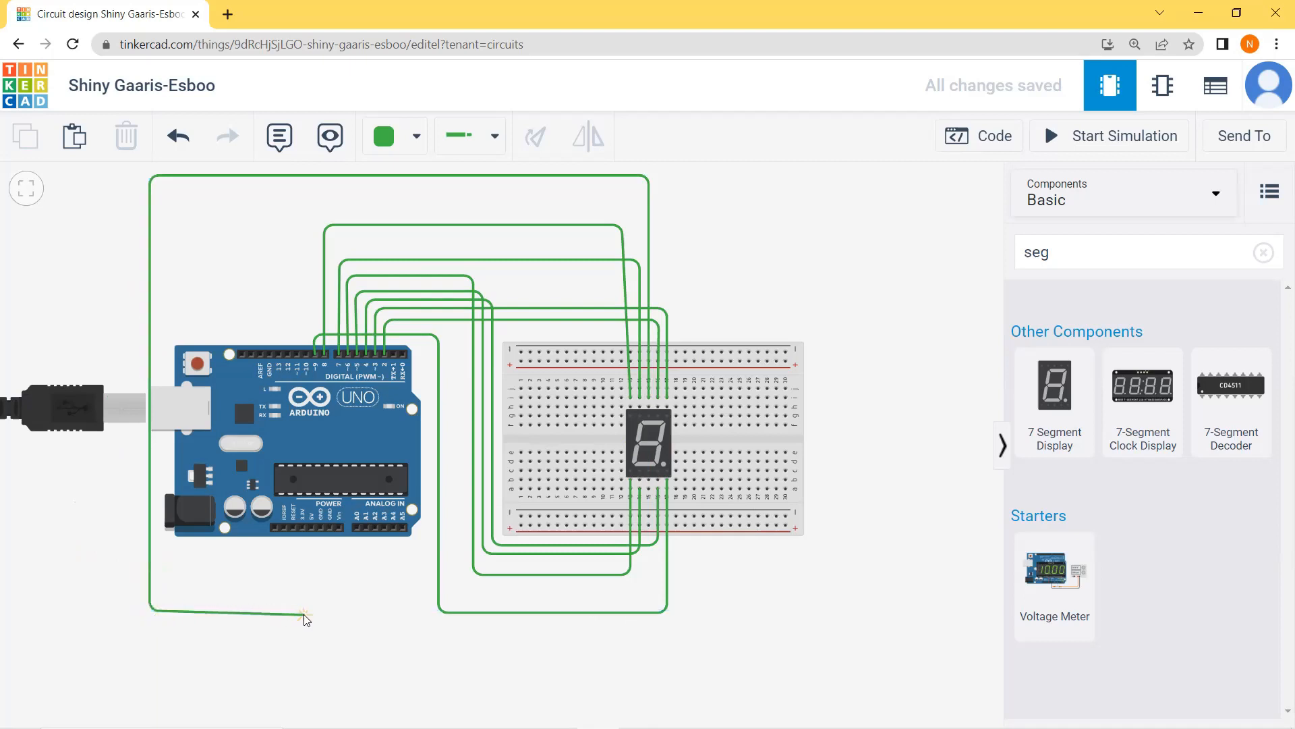
{"action": "left_click", "coordinate": [310, 610]}
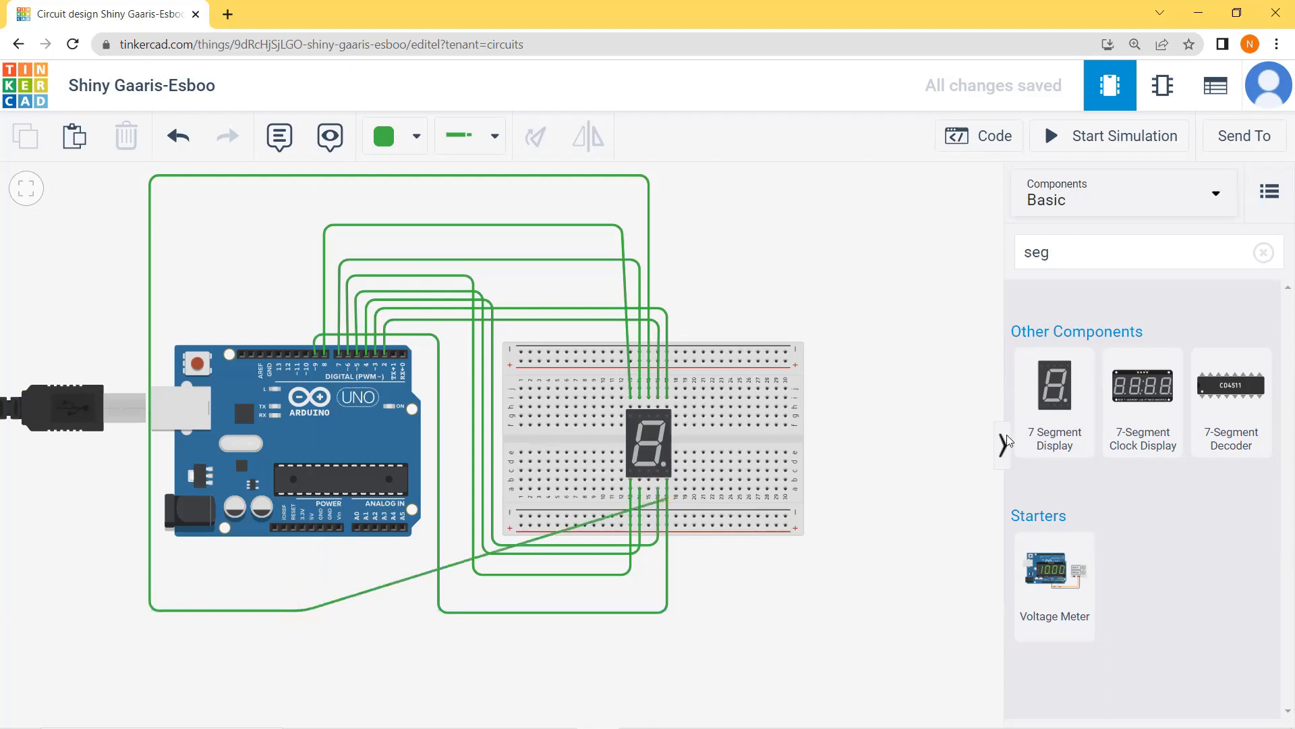
{"action": "key", "text": "Escape"}
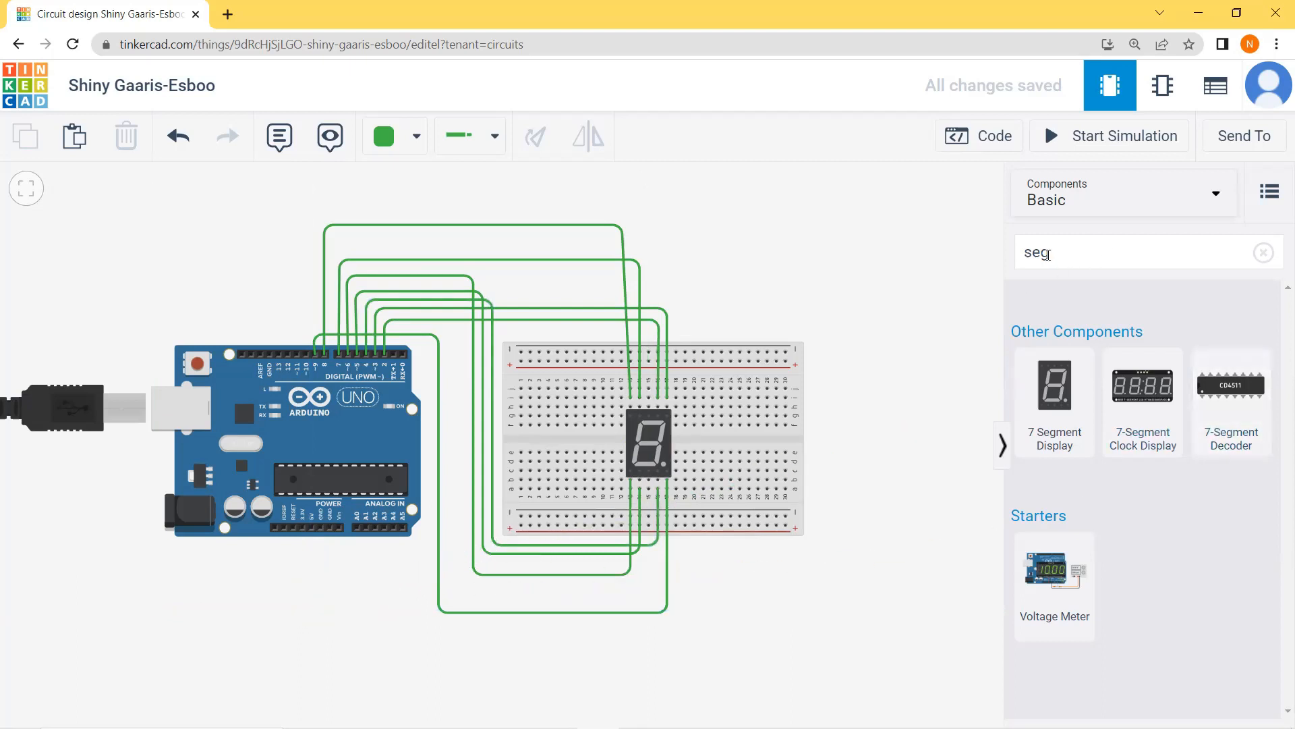
Step: Clear the component search so that all basic components are listed
{"action": "left_click", "coordinate": [1088, 255]}
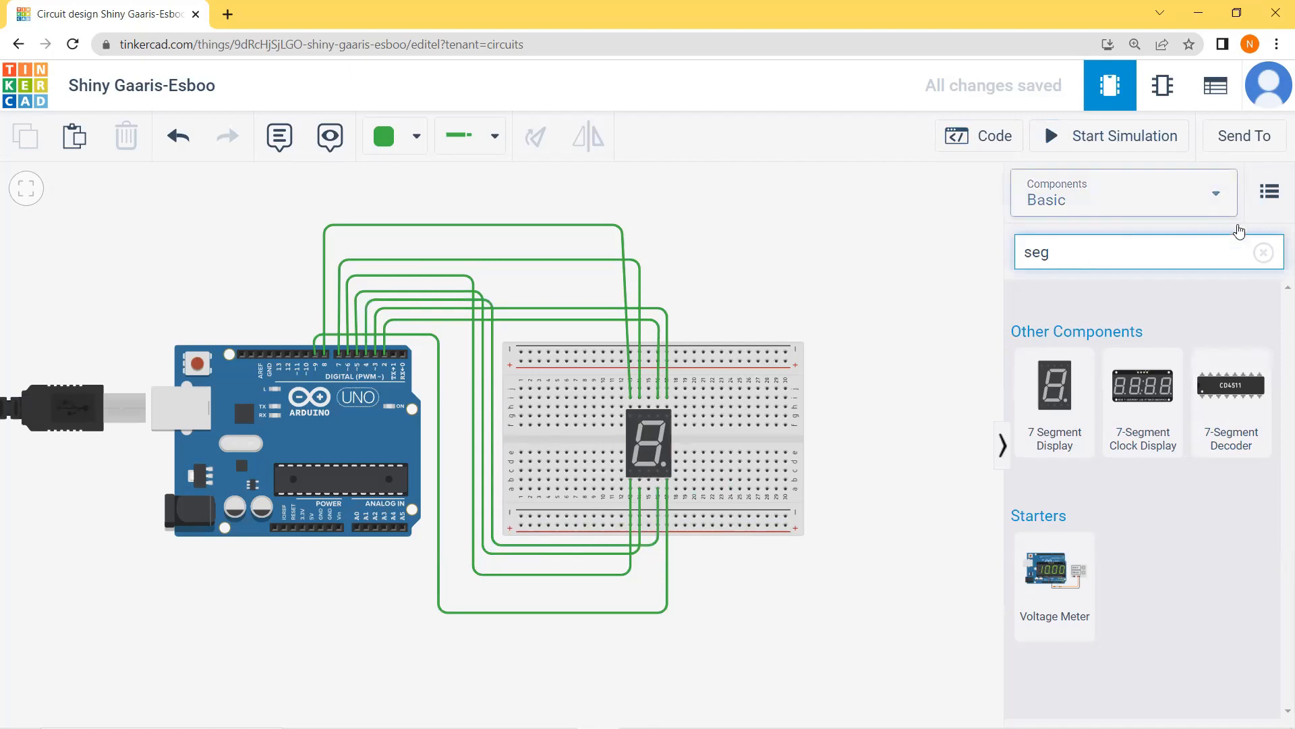
{"action": "key", "text": "BackSpace"}
{"action": "key", "text": "BackSpace"}
{"action": "key", "text": "BackSpace"}
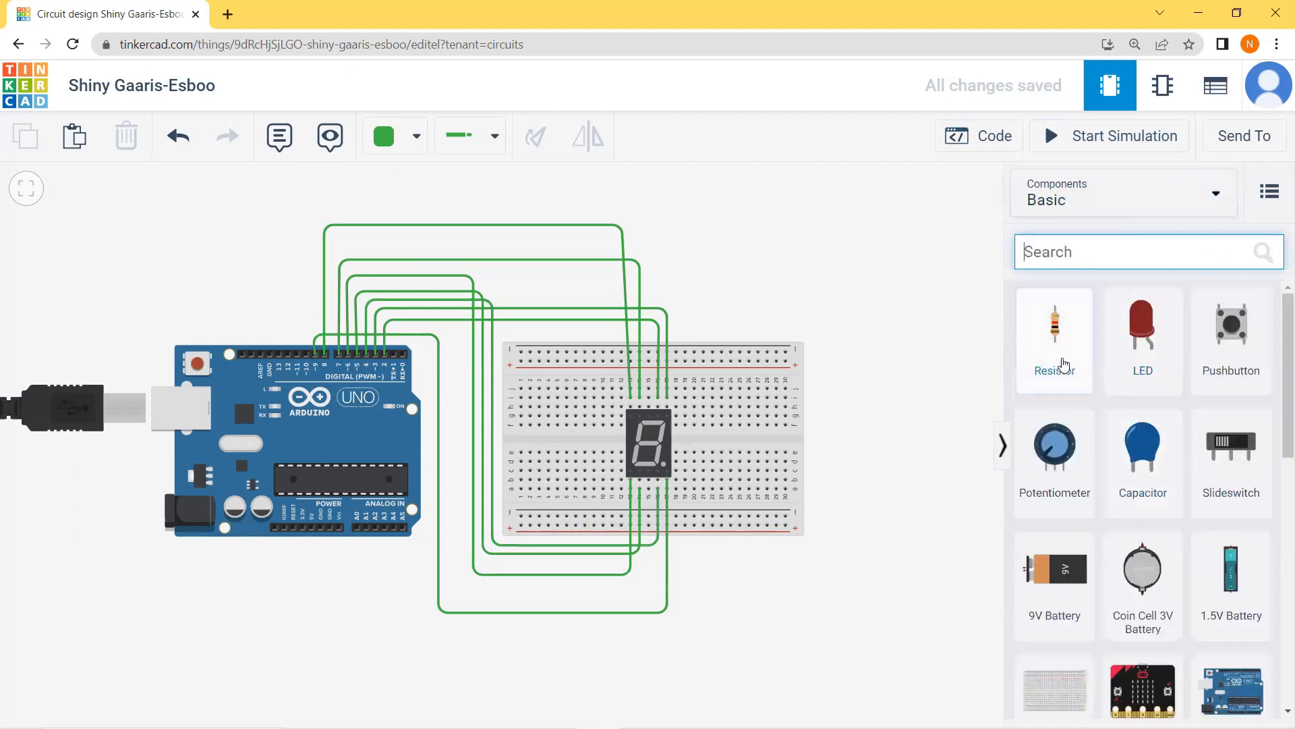
Step: Place a resistor below the Arduino and wire the 7-segment display's upper common pin to the resistor's lower terminal
{"action": "left_click_drag", "start_coordinate": [1059, 344], "coordinate": [324, 594]}
{"action": "left_click", "coordinate": [717, 378]}
{"action": "left_click", "coordinate": [717, 175]}
{"action": "left_click", "coordinate": [194, 176]}
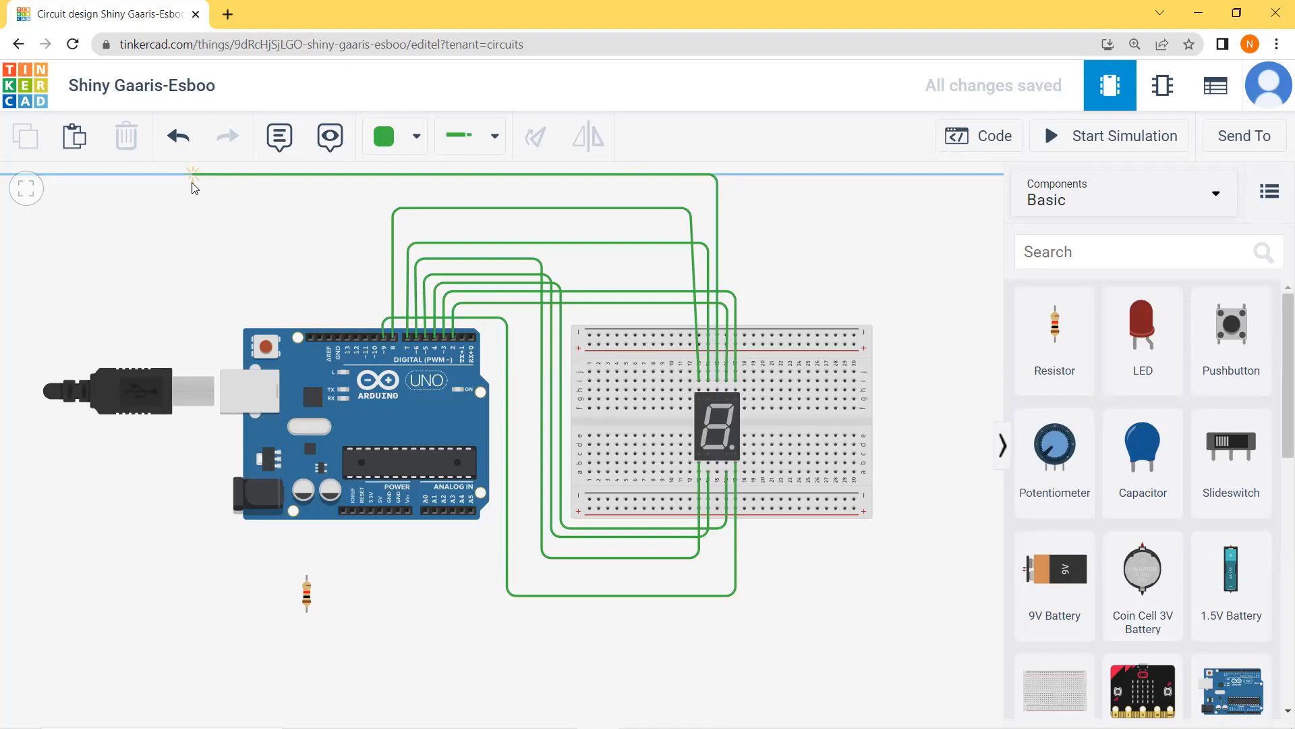
{"action": "left_click", "coordinate": [194, 634]}
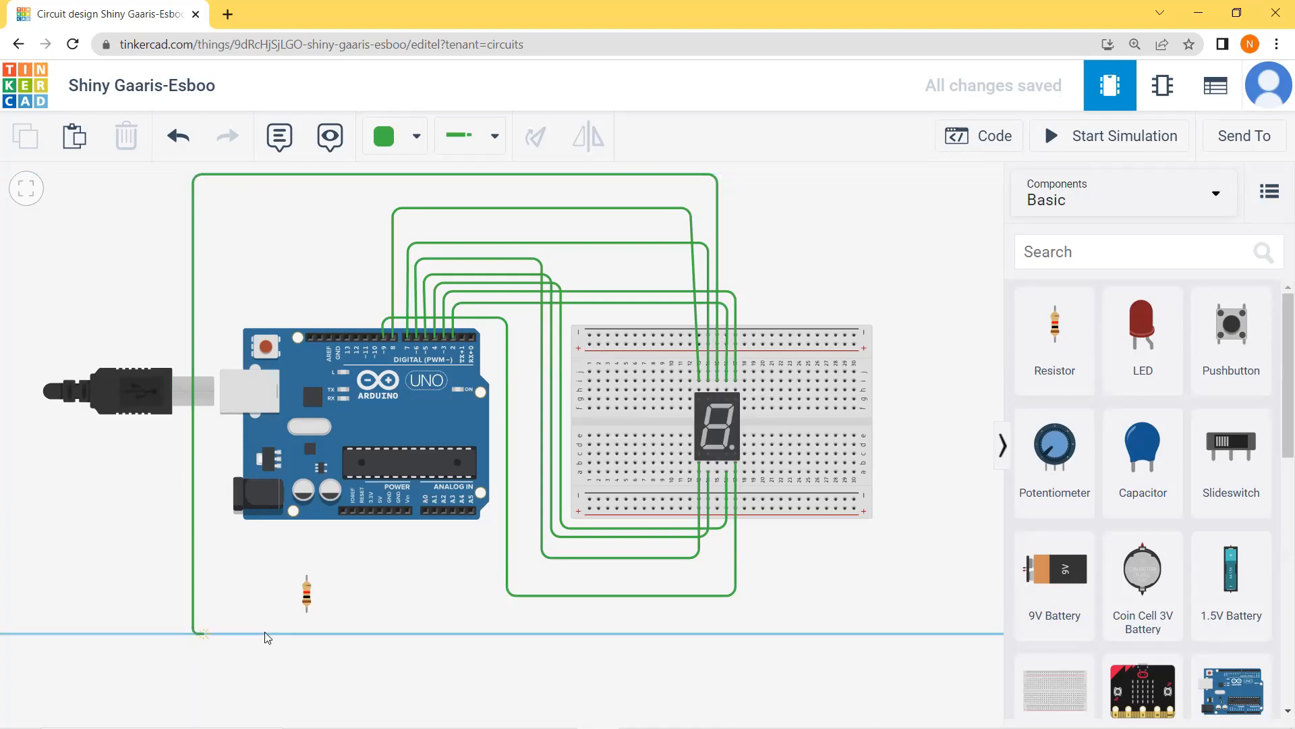
{"action": "left_click", "coordinate": [305, 634]}
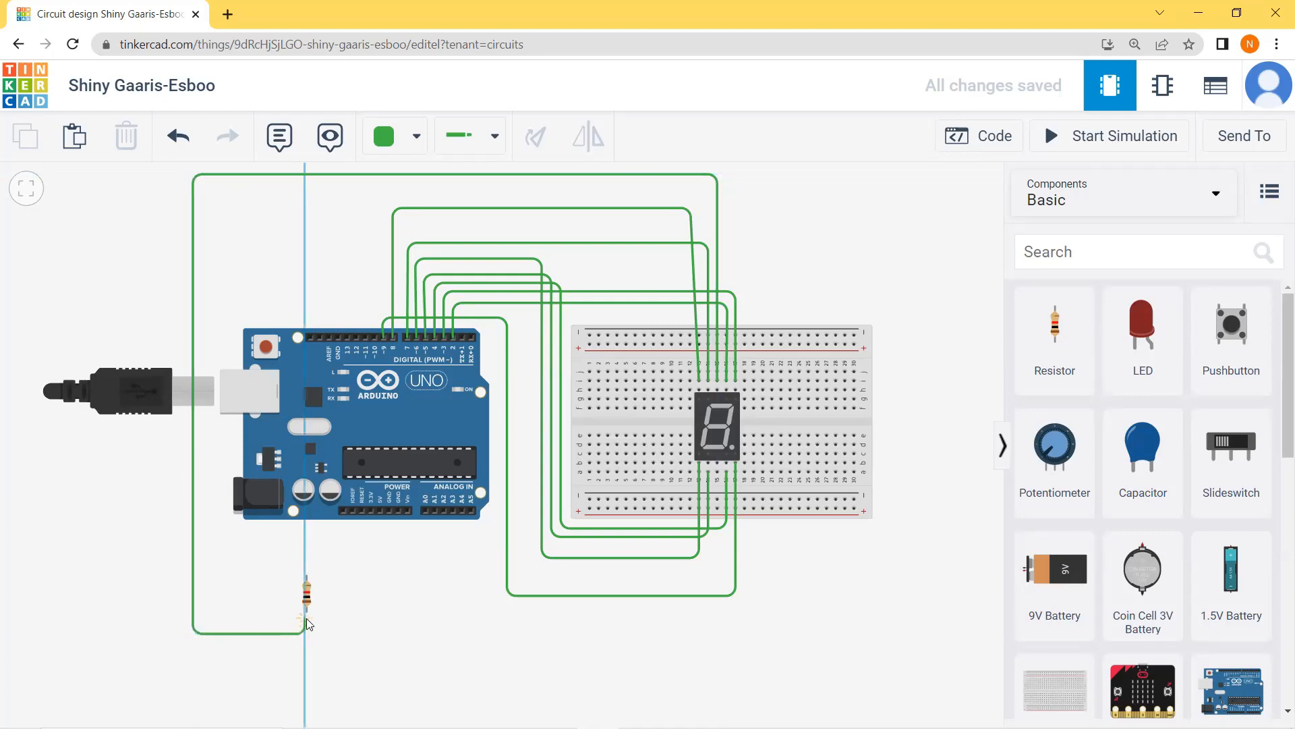
{"action": "left_click", "coordinate": [306, 613]}
Step: Wire the resistor's upper terminal to the Arduino's 5V pin
{"action": "left_click", "coordinate": [308, 573]}
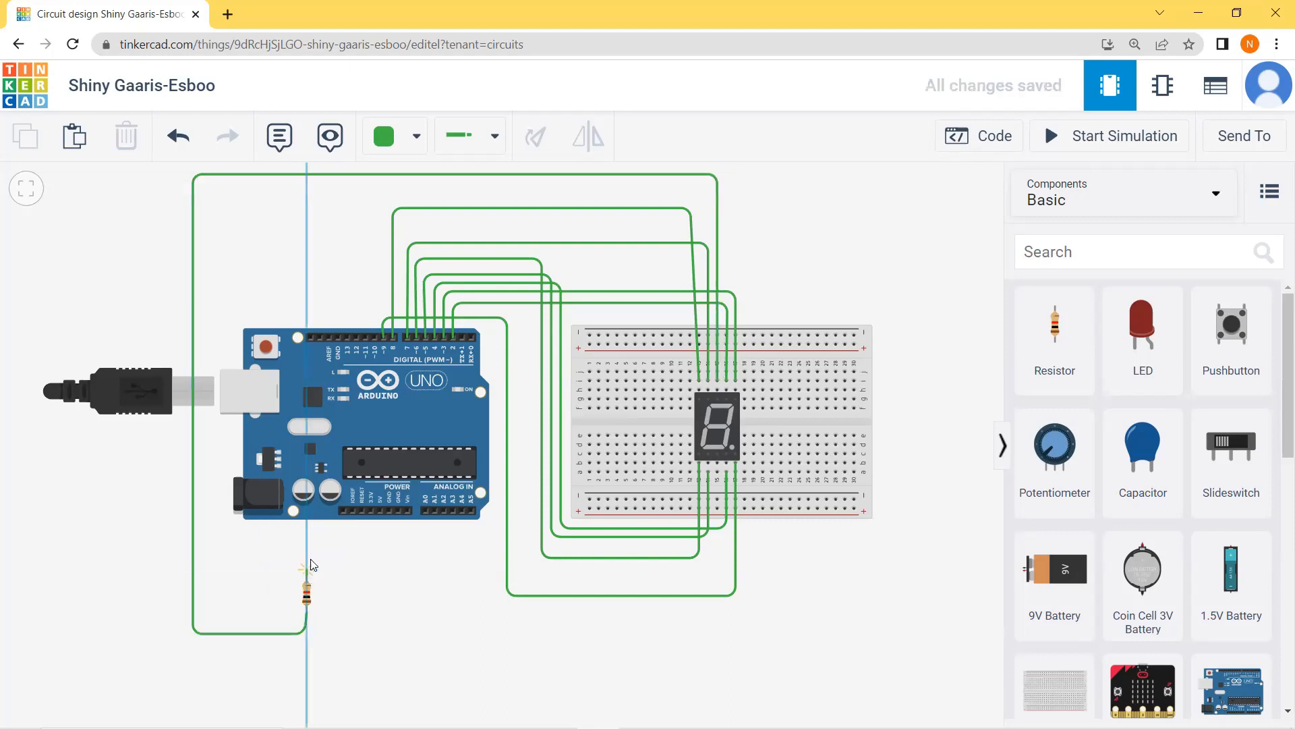
{"action": "left_click", "coordinate": [380, 512]}
{"action": "left_click", "coordinate": [423, 614]}
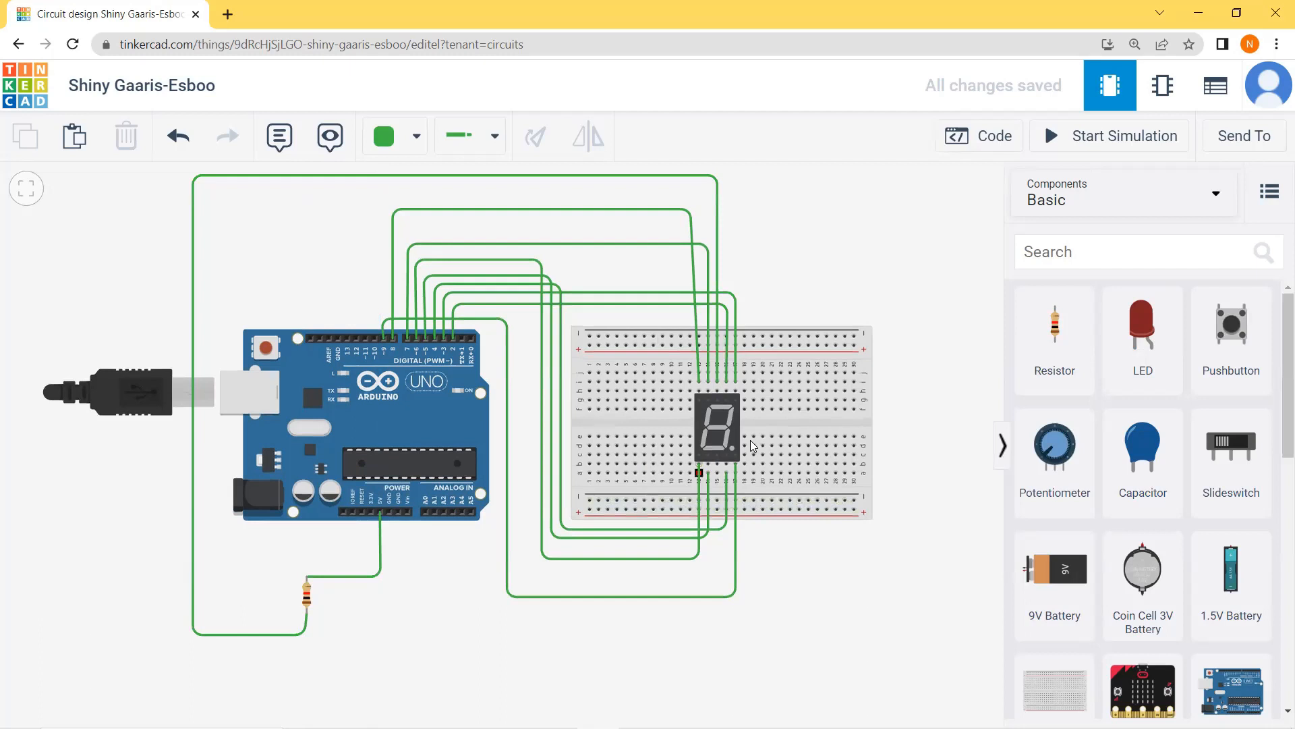
Step: Open the code and change segment a to LOW in the first digitalWrite block of the loop
{"action": "left_click", "coordinate": [1014, 149]}
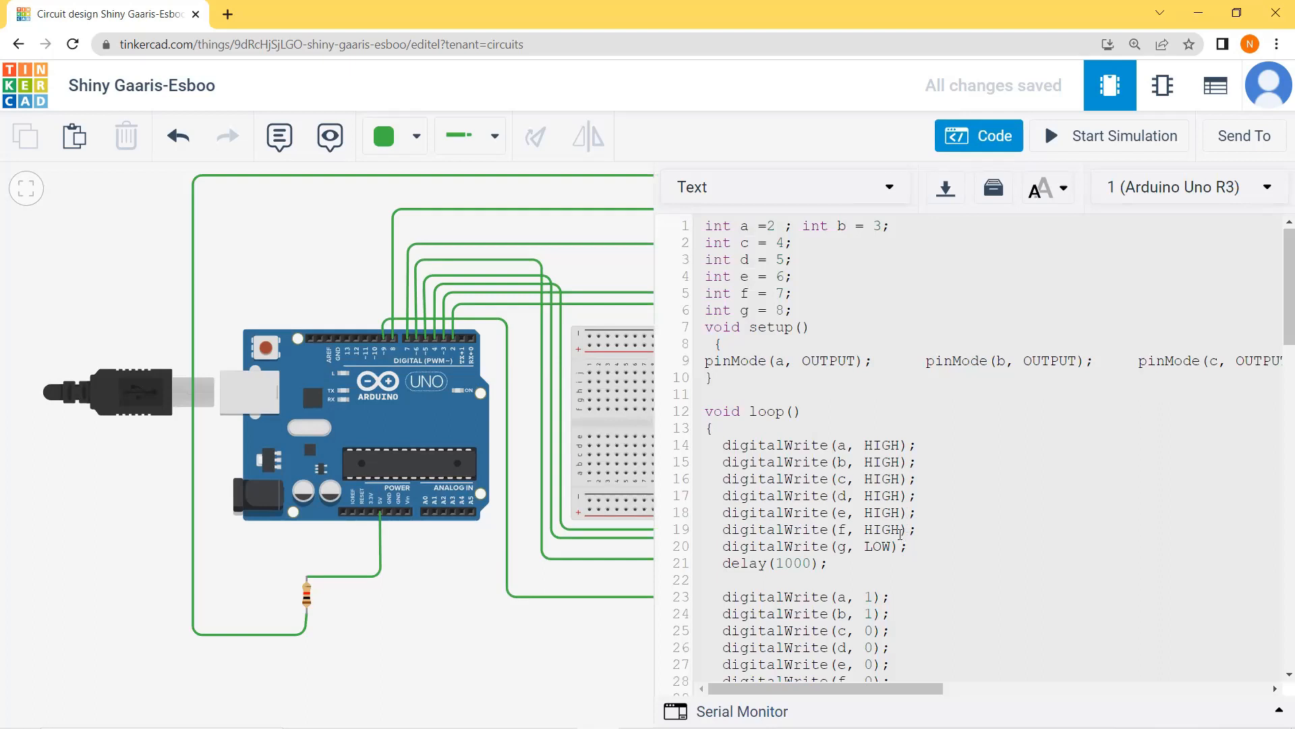
{"action": "left_click", "coordinate": [904, 440]}
{"action": "key", "text": "BackSpace"}
{"action": "key", "text": "BackSpace"}
{"action": "key", "text": "BackSpace"}
{"action": "key", "text": "BackSpace"}
{"action": "type", "text": "LOW"}
Step: Replace HIGH with LOW for segments b to f in the first digitalWrite block
{"action": "left_click_drag", "start_coordinate": [864, 447], "coordinate": [901, 495]}
{"action": "left_click", "coordinate": [889, 445]}
{"action": "type", "text": "LOW"}
{"action": "type", "text": "LOW"}
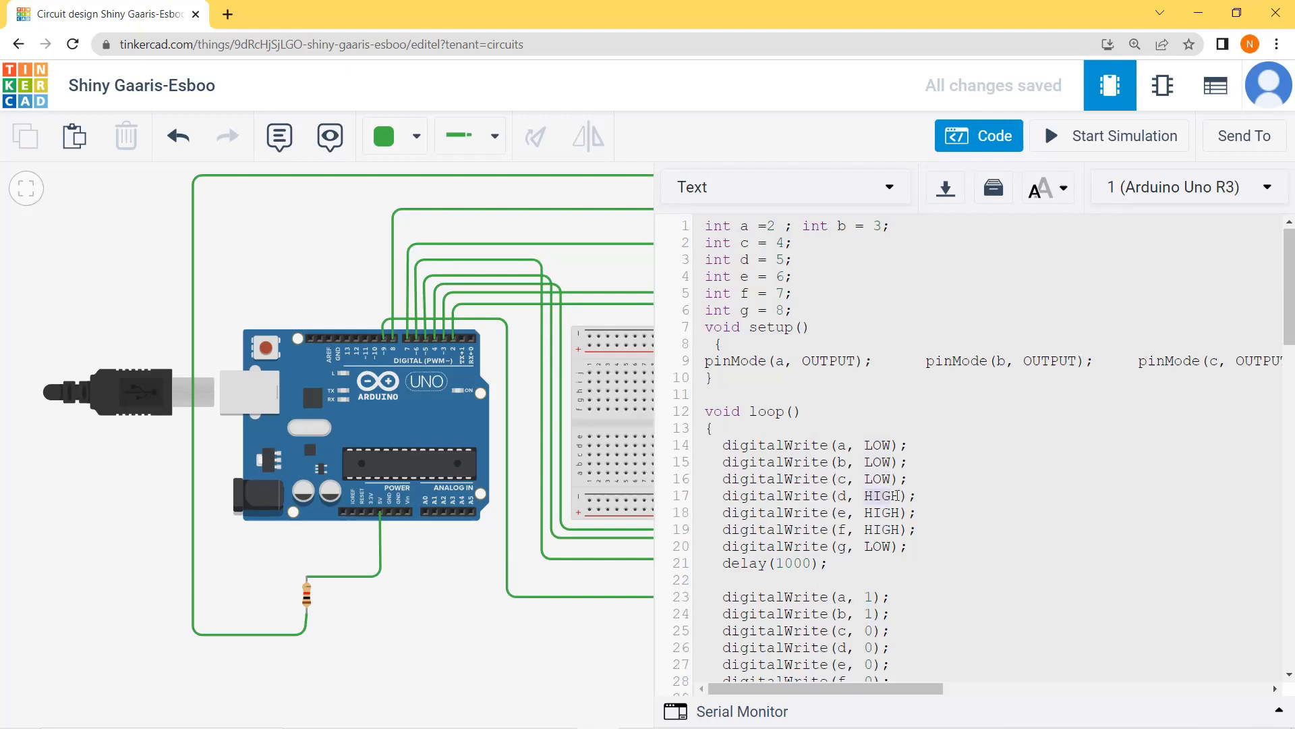
{"action": "type", "text": "LOW"}
{"action": "key", "text": "Delete"}
{"action": "left_click_drag", "start_coordinate": [863, 512], "coordinate": [901, 529]}
{"action": "type", "text": "LOW"}
{"action": "type", "text": "LOW"}
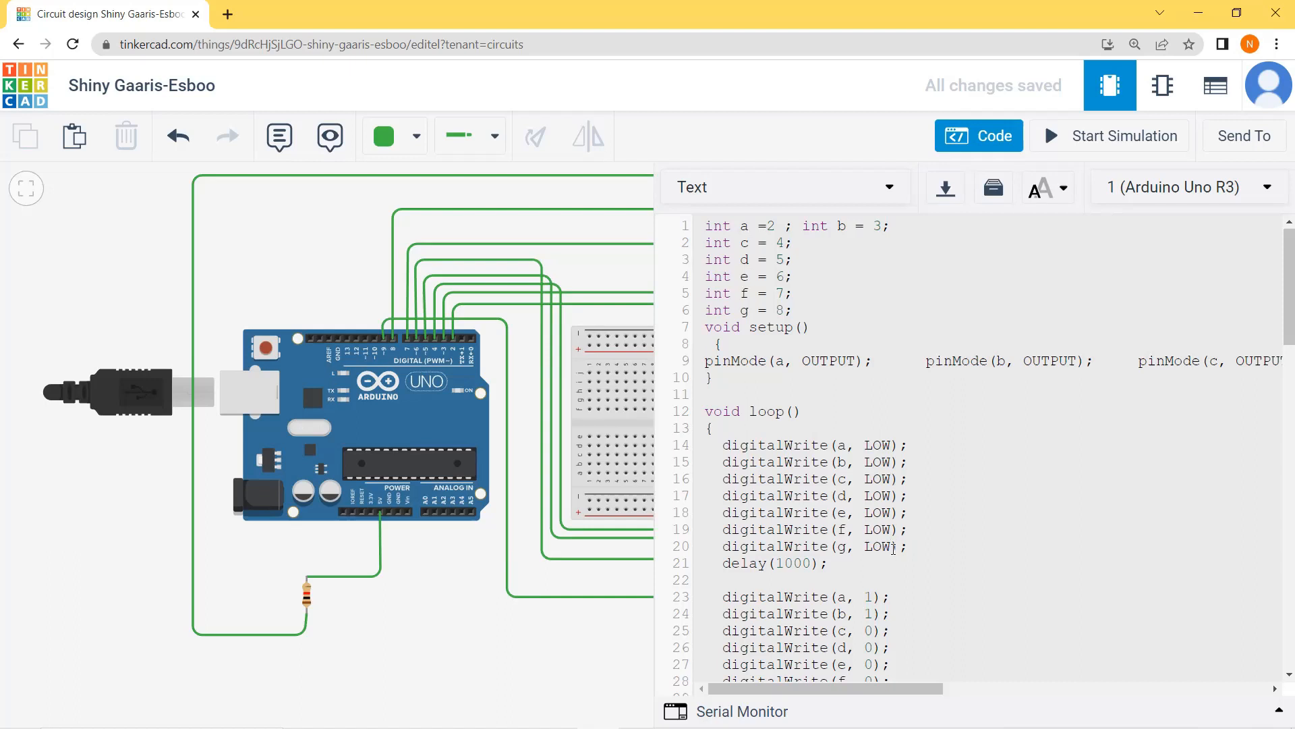
Step: Change segment g to HIGH in the first digitalWrite block
{"action": "key", "text": "BackSpace"}
{"action": "key", "text": "BackSpace"}
{"action": "key", "text": "BackSpace"}
{"action": "type", "text": "HIGH"}
Step: In the second digitalWrite block, set segment a to 1 and segment c to 0
{"action": "scroll", "coordinate": [888, 547], "scroll_direction": "down", "scroll_amount": 6}
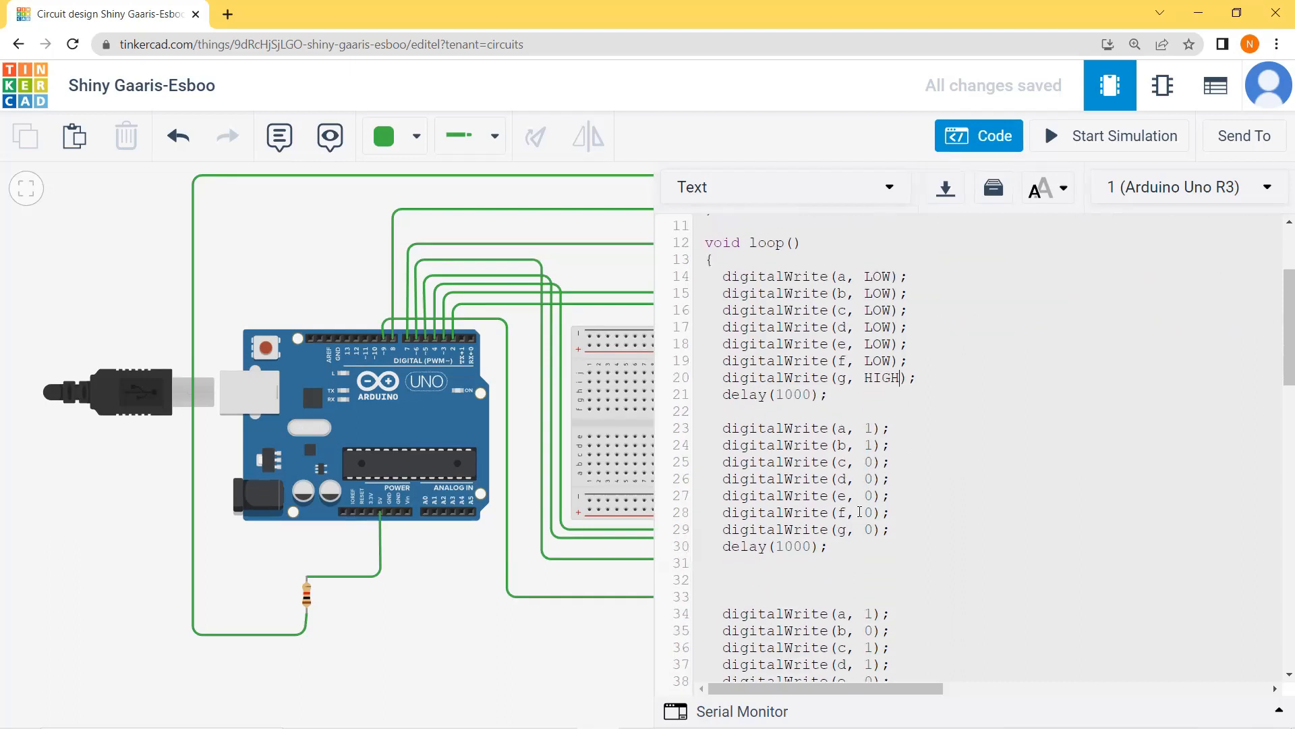
{"action": "scroll", "coordinate": [882, 425], "scroll_direction": "up", "scroll_amount": 3}
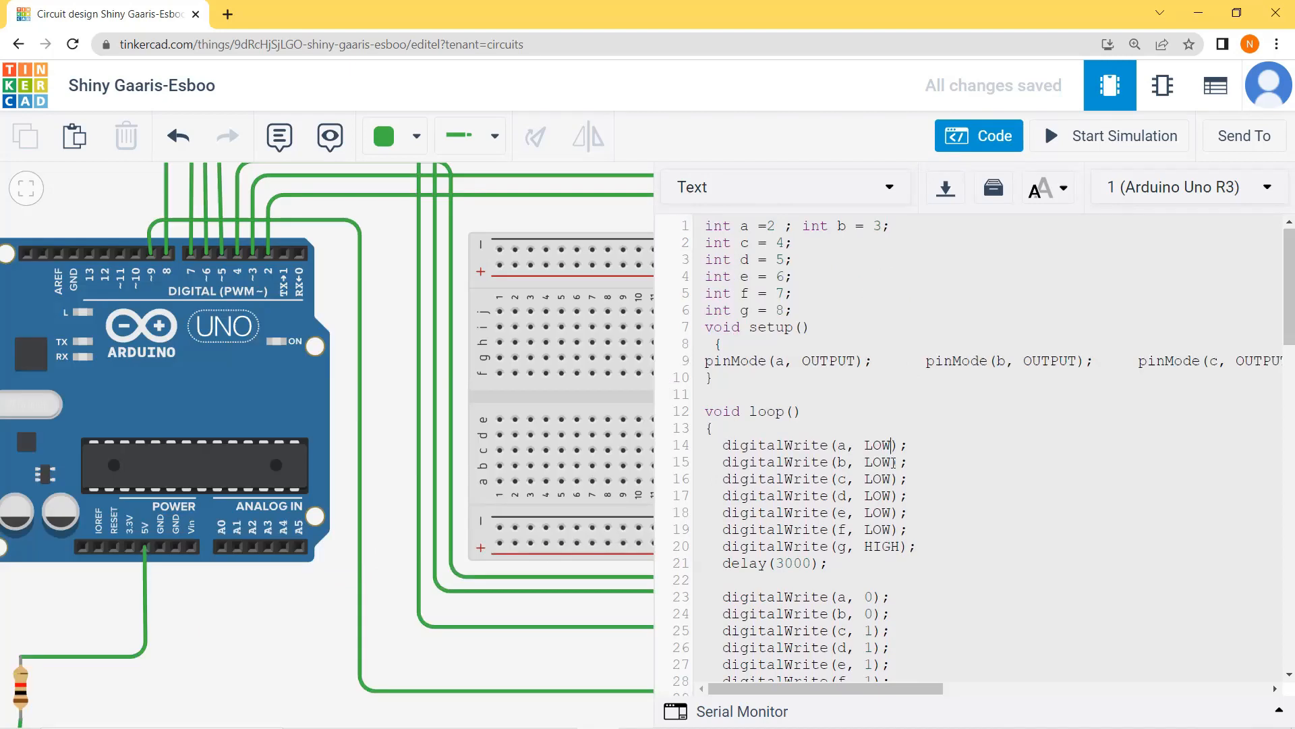
{"action": "scroll", "coordinate": [894, 462], "scroll_direction": "down", "scroll_amount": 3}
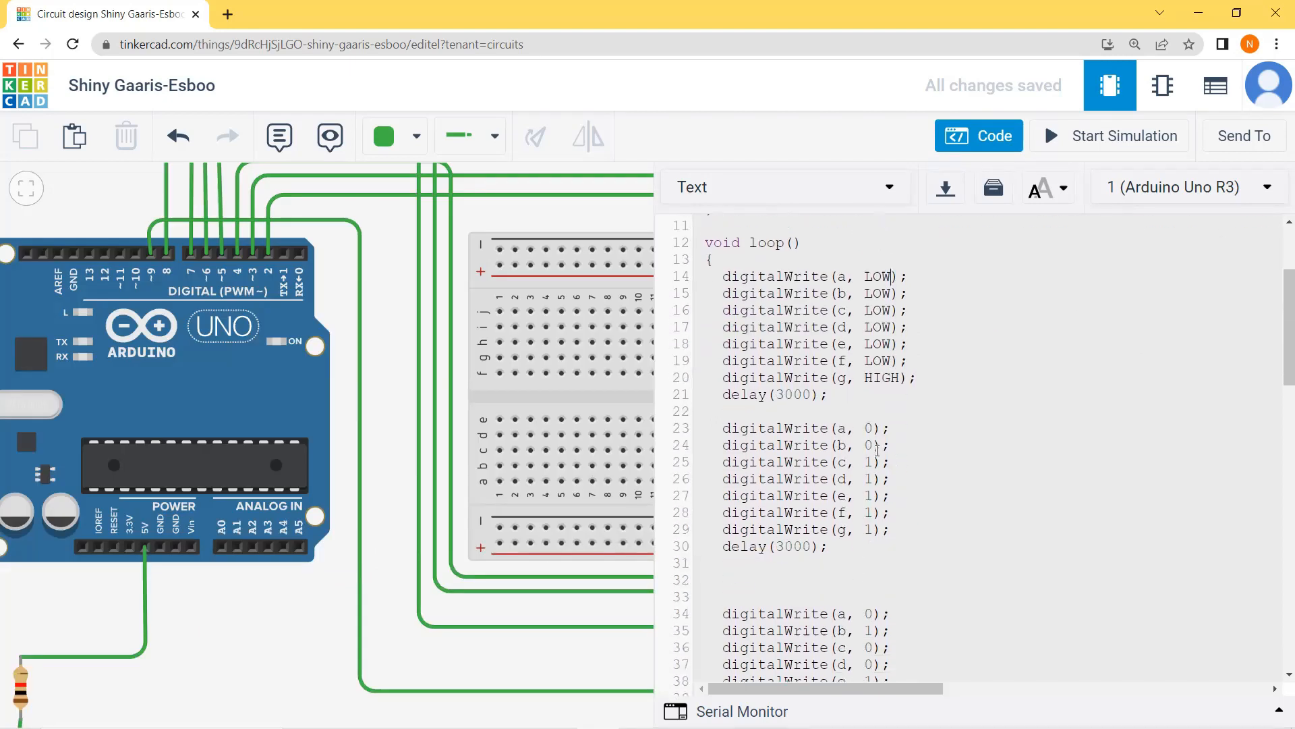
{"action": "left_click", "coordinate": [875, 429]}
{"action": "key", "text": "BackSpace"}
{"action": "type", "text": "1"}
{"action": "left_click", "coordinate": [874, 461]}
{"action": "key", "text": "BackSpace"}
{"action": "type", "text": "0"}
{"action": "left_click", "coordinate": [914, 476]}
Step: Run the simulation with the code hidden to check the displayed digits, and stop it
{"action": "left_click", "coordinate": [1053, 136]}
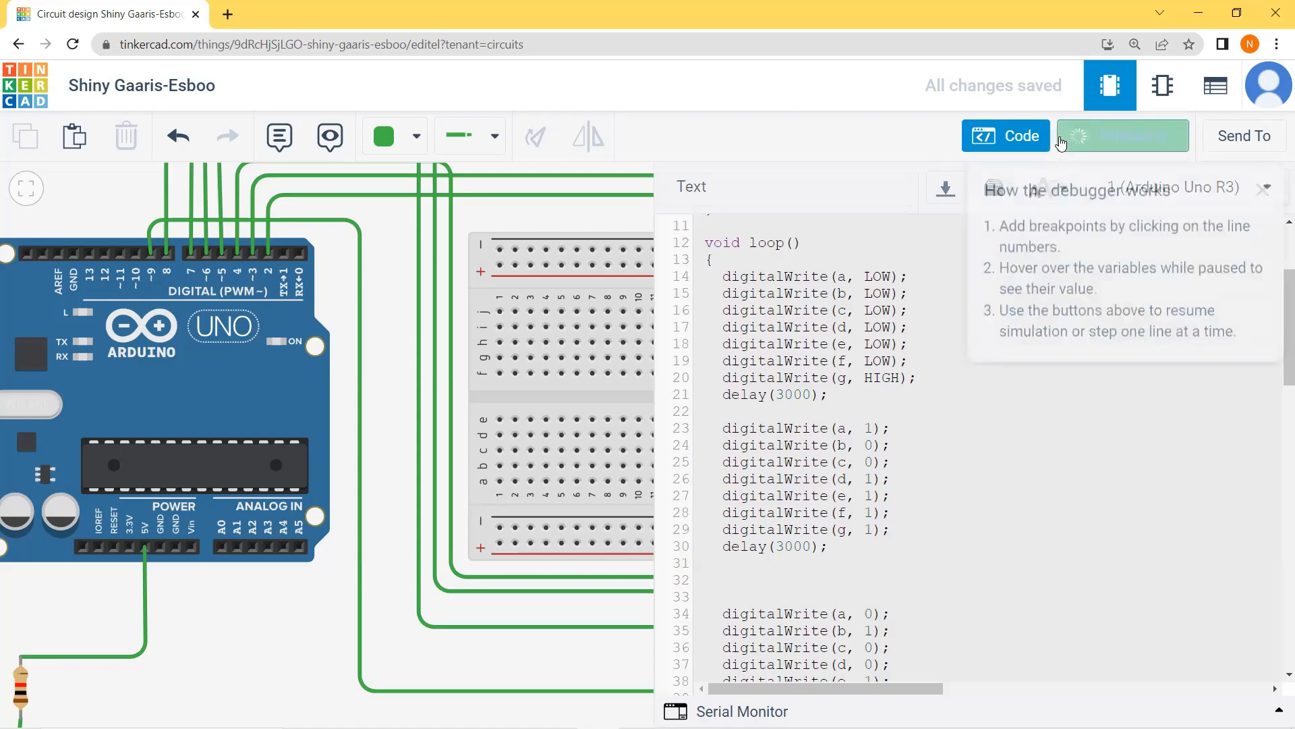
{"action": "left_click", "coordinate": [1014, 143]}
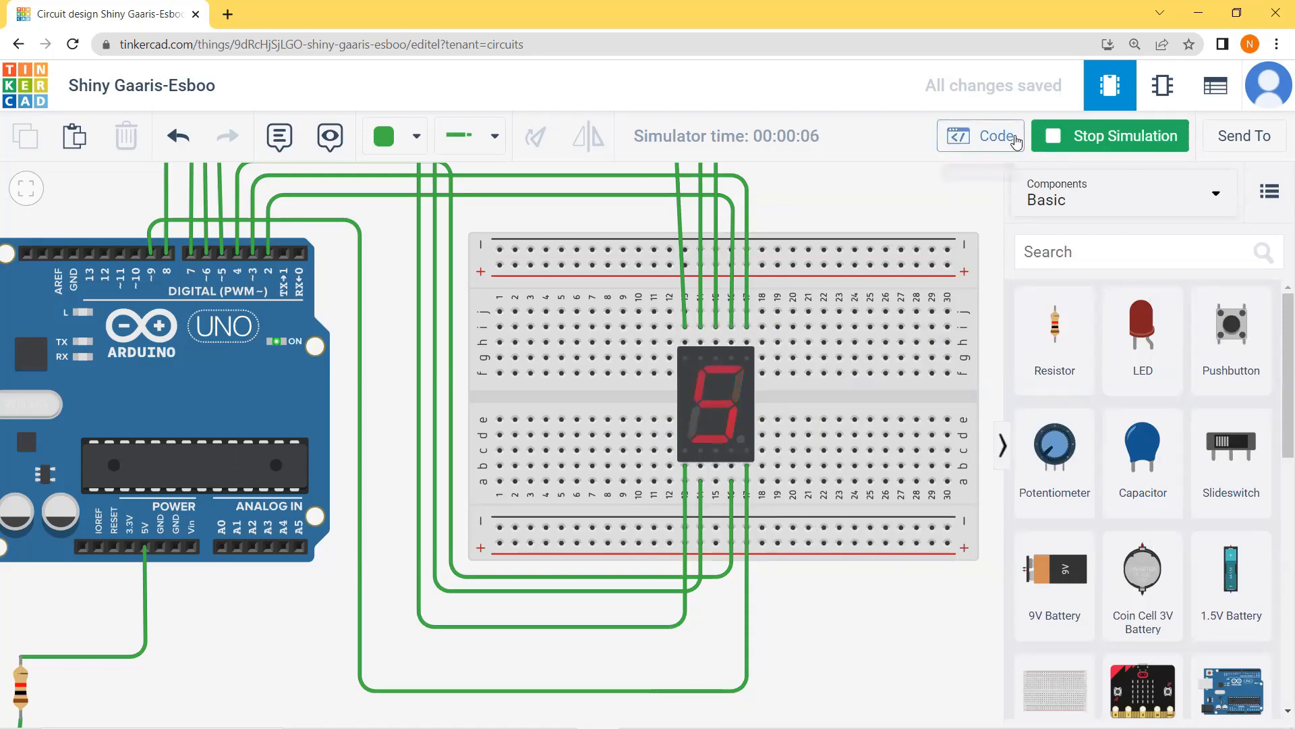
{"action": "left_click", "coordinate": [1120, 146]}
Step: Review the digit blocks in the code and rerun the simulation with the code hidden, stopping it after checking the display
{"action": "left_click", "coordinate": [993, 142]}
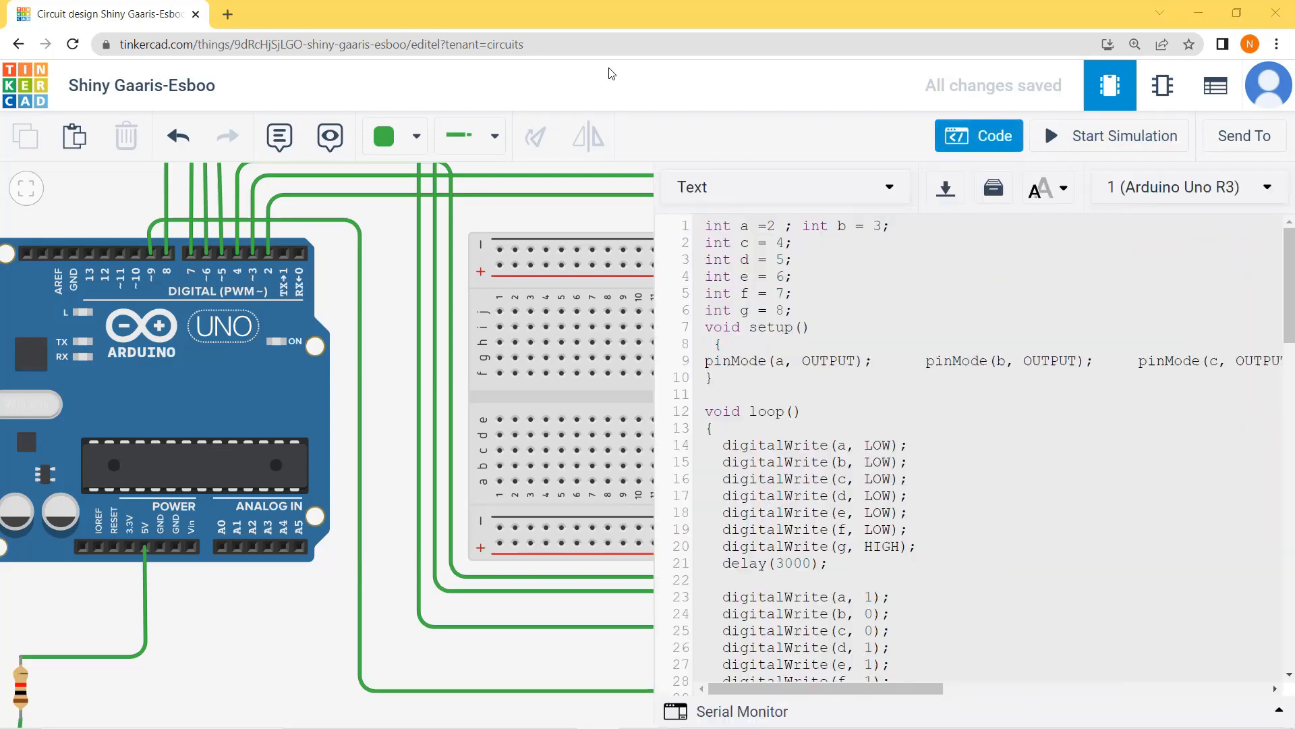
{"action": "scroll", "coordinate": [962, 382], "scroll_direction": "down", "scroll_amount": 15}
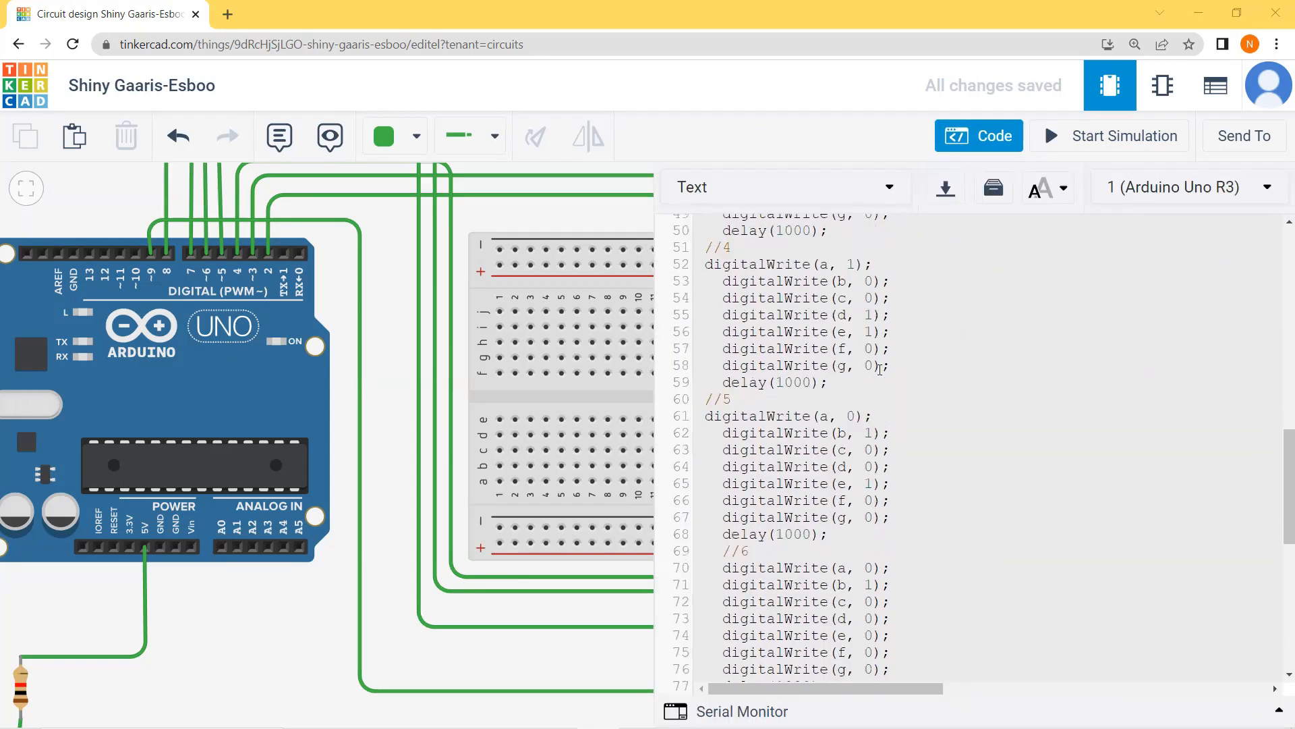
{"action": "scroll", "coordinate": [879, 369], "scroll_direction": "up", "scroll_amount": 15}
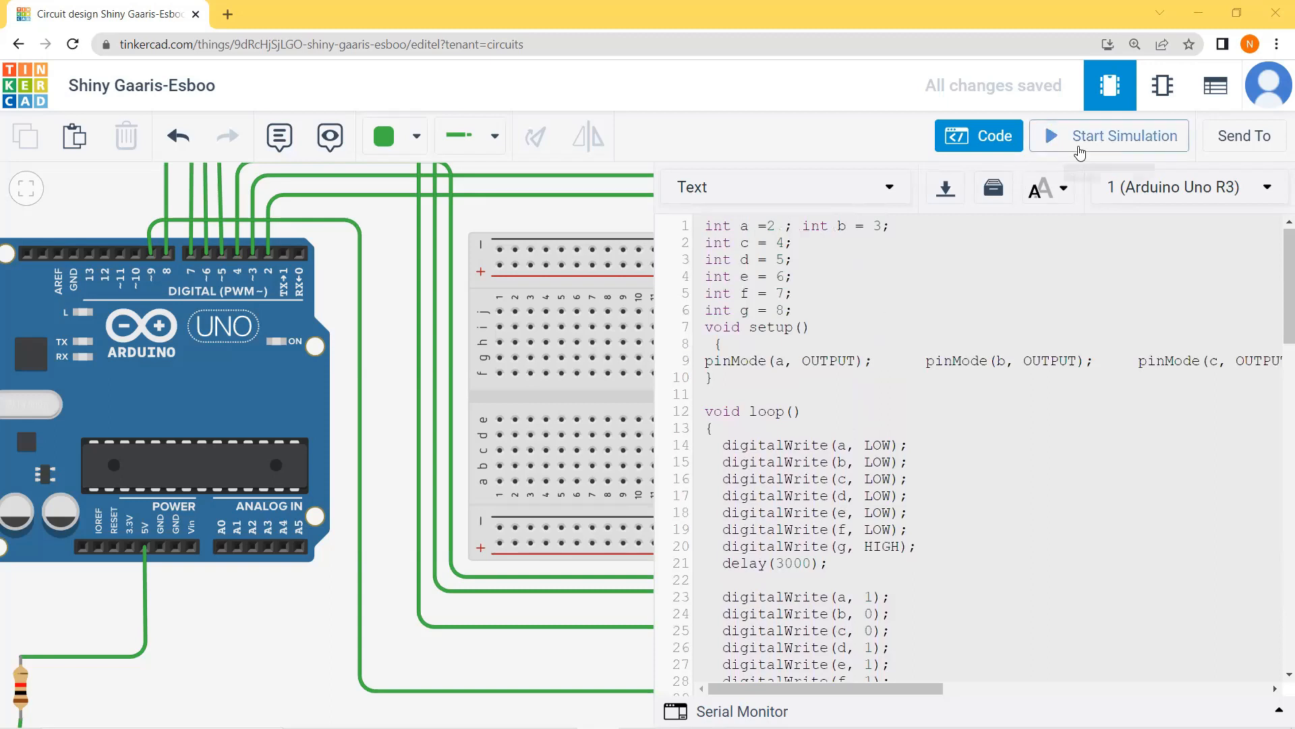
{"action": "left_click", "coordinate": [1053, 139]}
{"action": "left_click", "coordinate": [999, 138]}
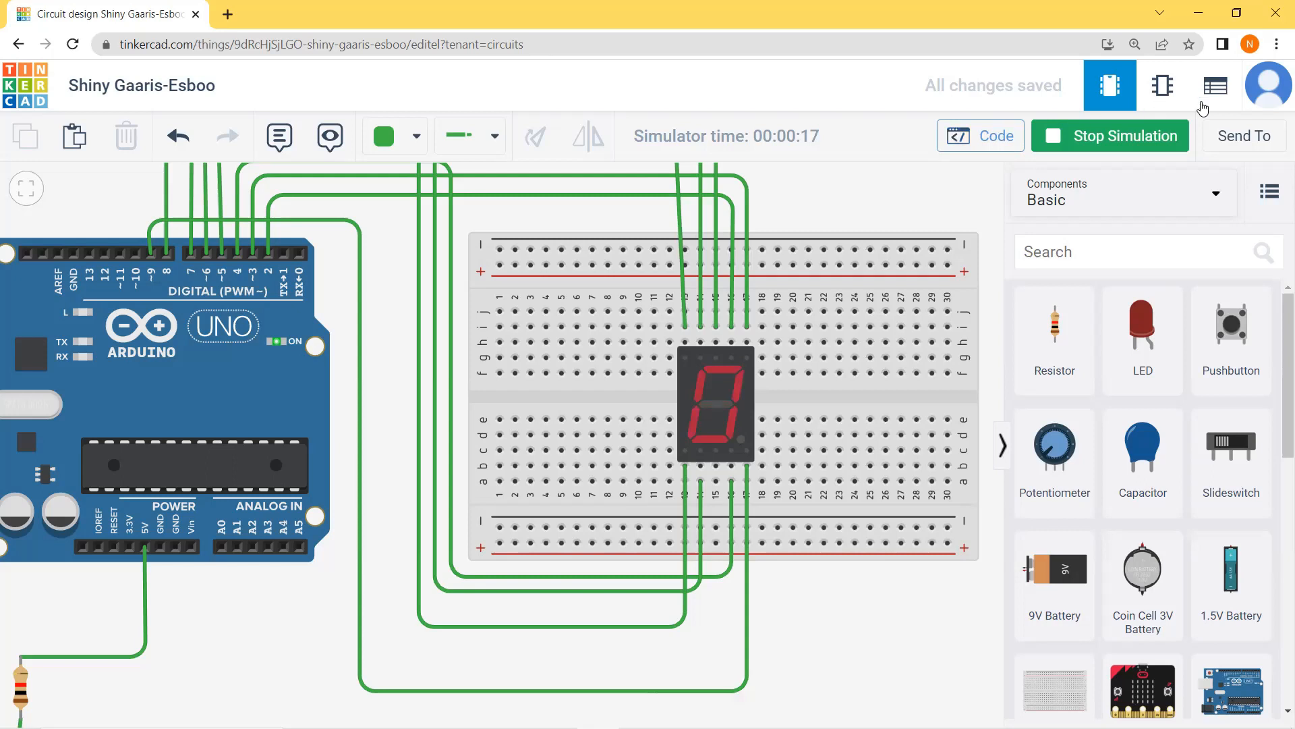
{"action": "left_click", "coordinate": [1119, 137]}
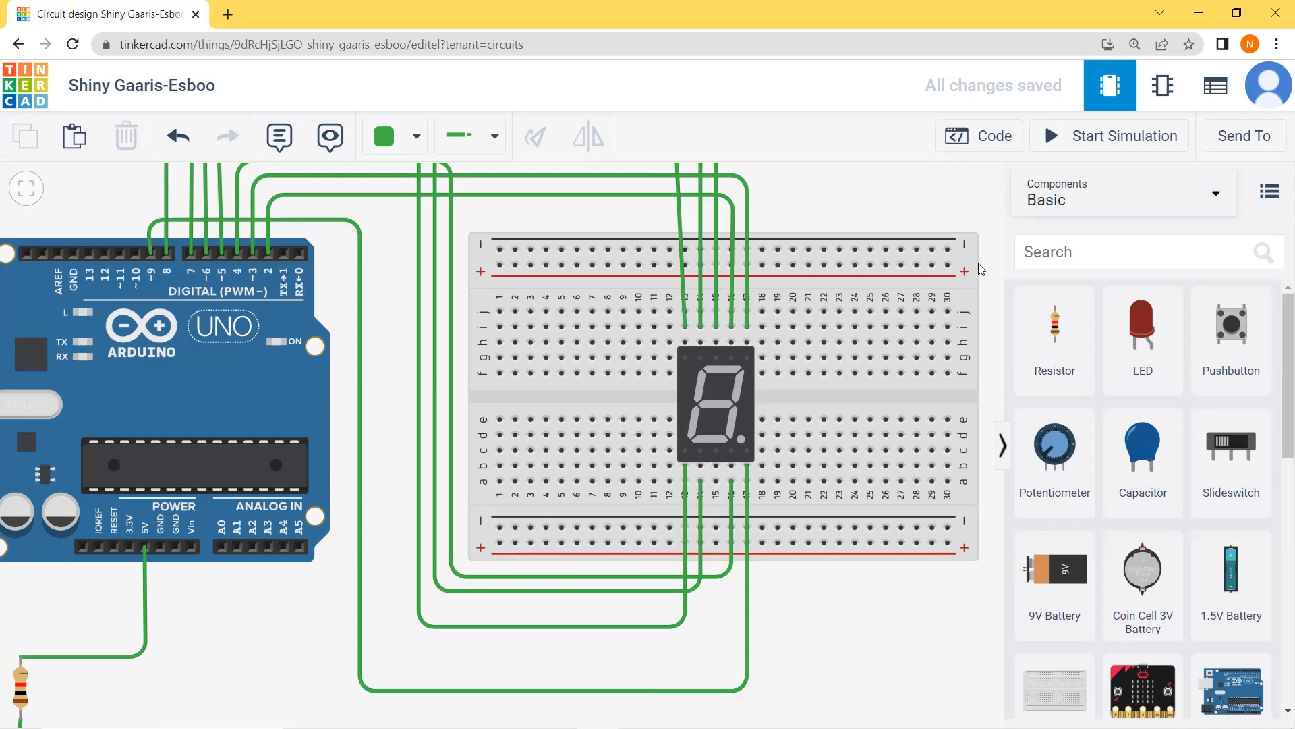
Step: Examine the wiring between the display, resistor and Arduino, and highlight the second digitalWrite block in the code for review
{"action": "scroll", "coordinate": [734, 328], "scroll_direction": "down", "scroll_amount": 3}
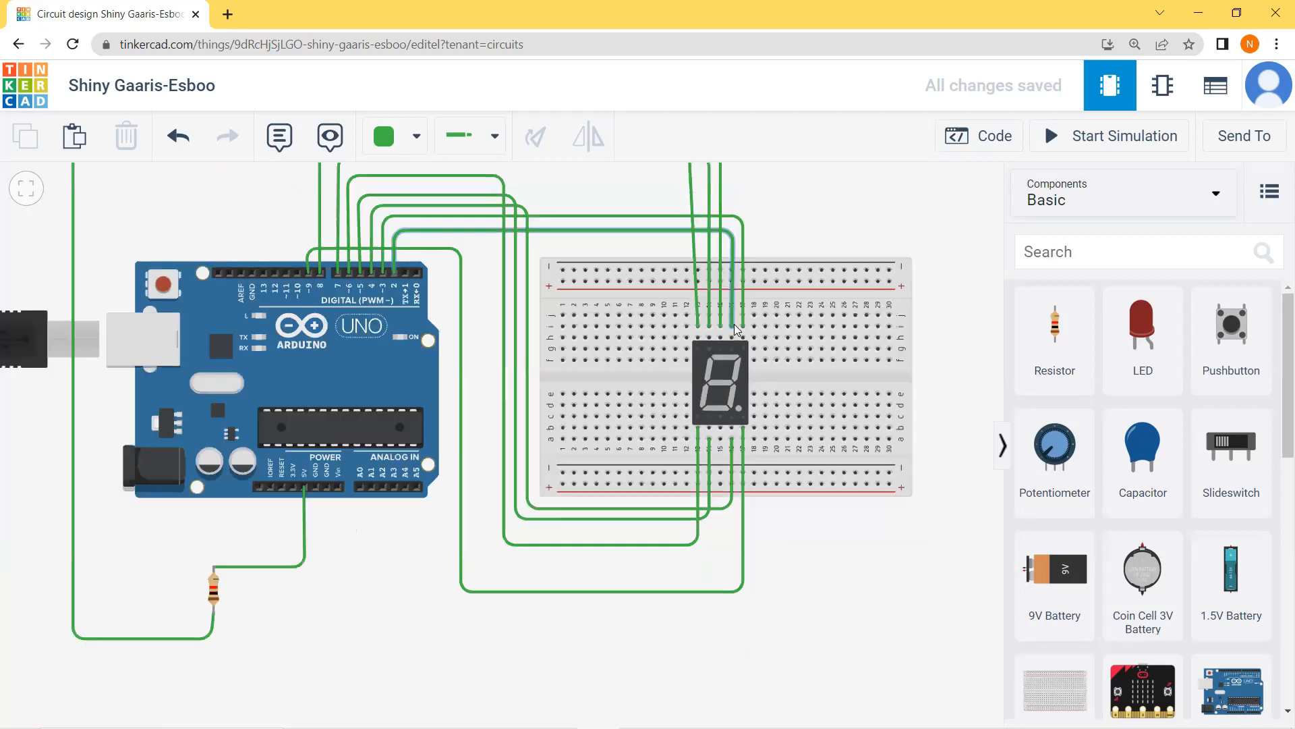
{"action": "scroll", "coordinate": [720, 325], "scroll_direction": "down", "scroll_amount": 1}
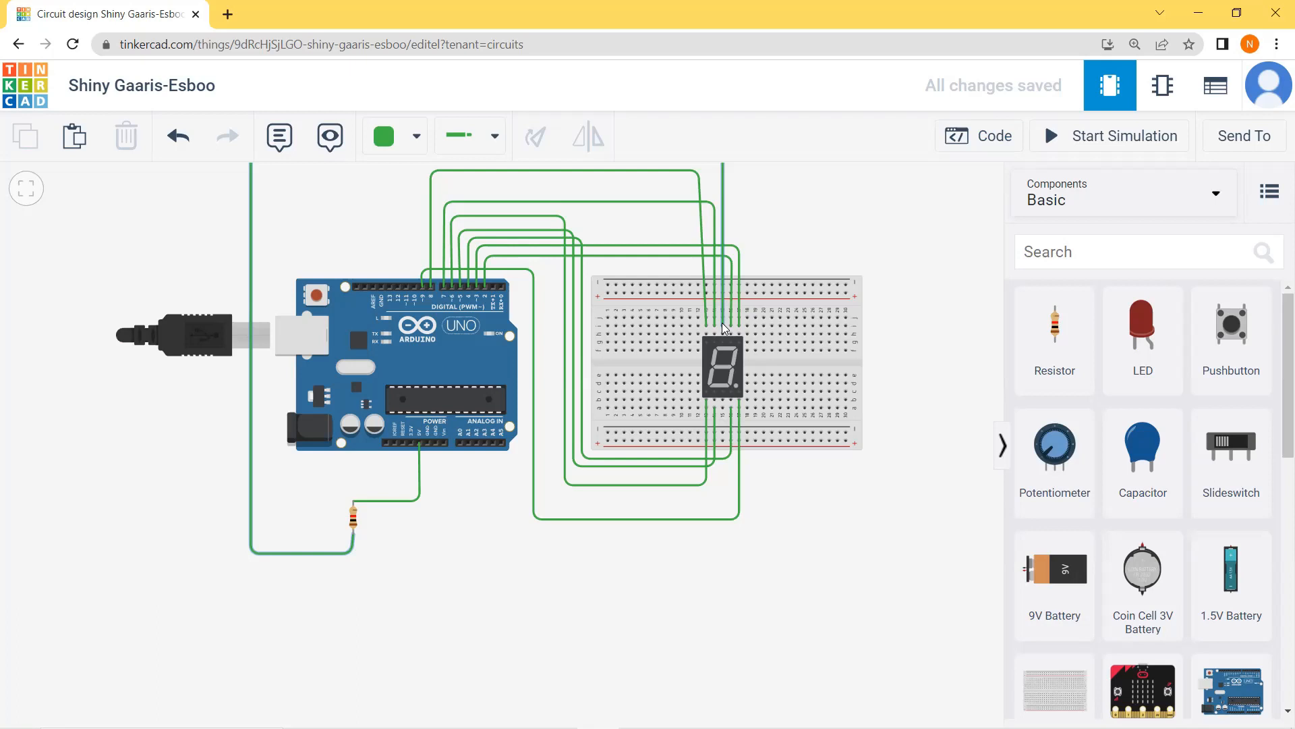
{"action": "scroll", "coordinate": [707, 300], "scroll_direction": "down", "scroll_amount": 3}
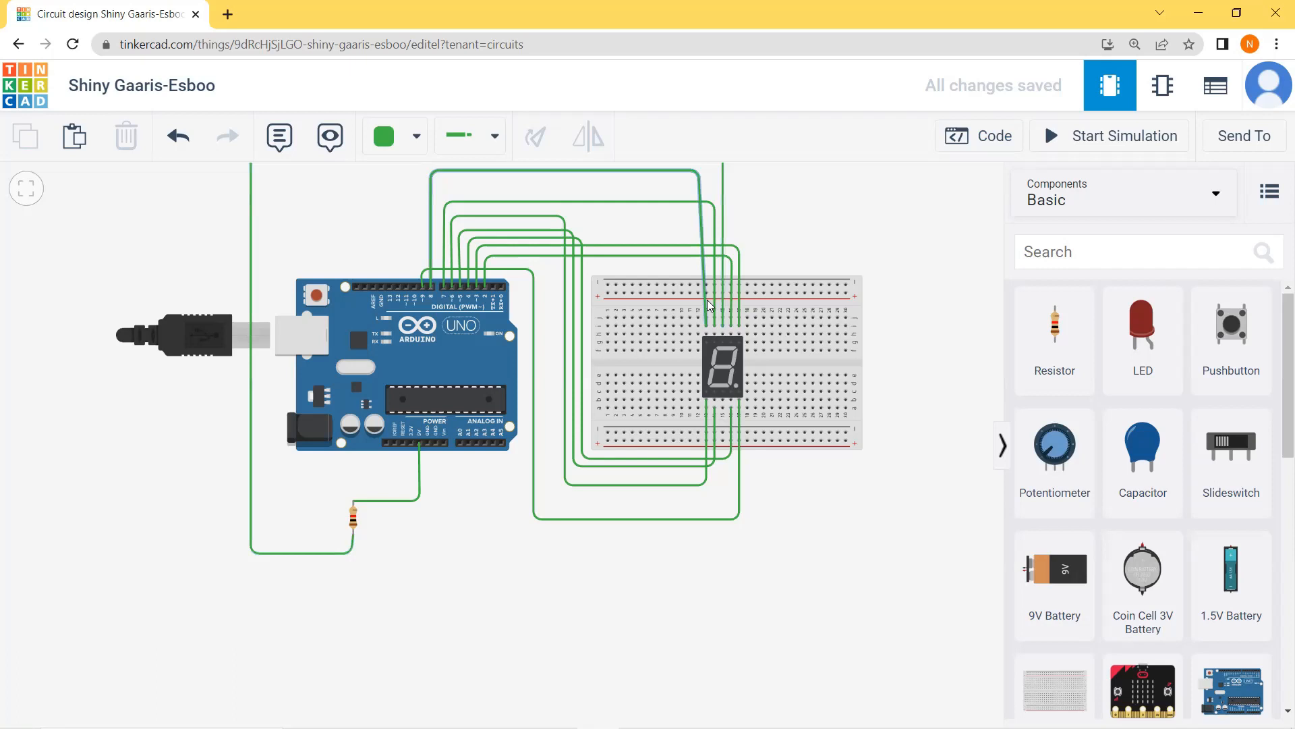
{"action": "left_click", "coordinate": [968, 143]}
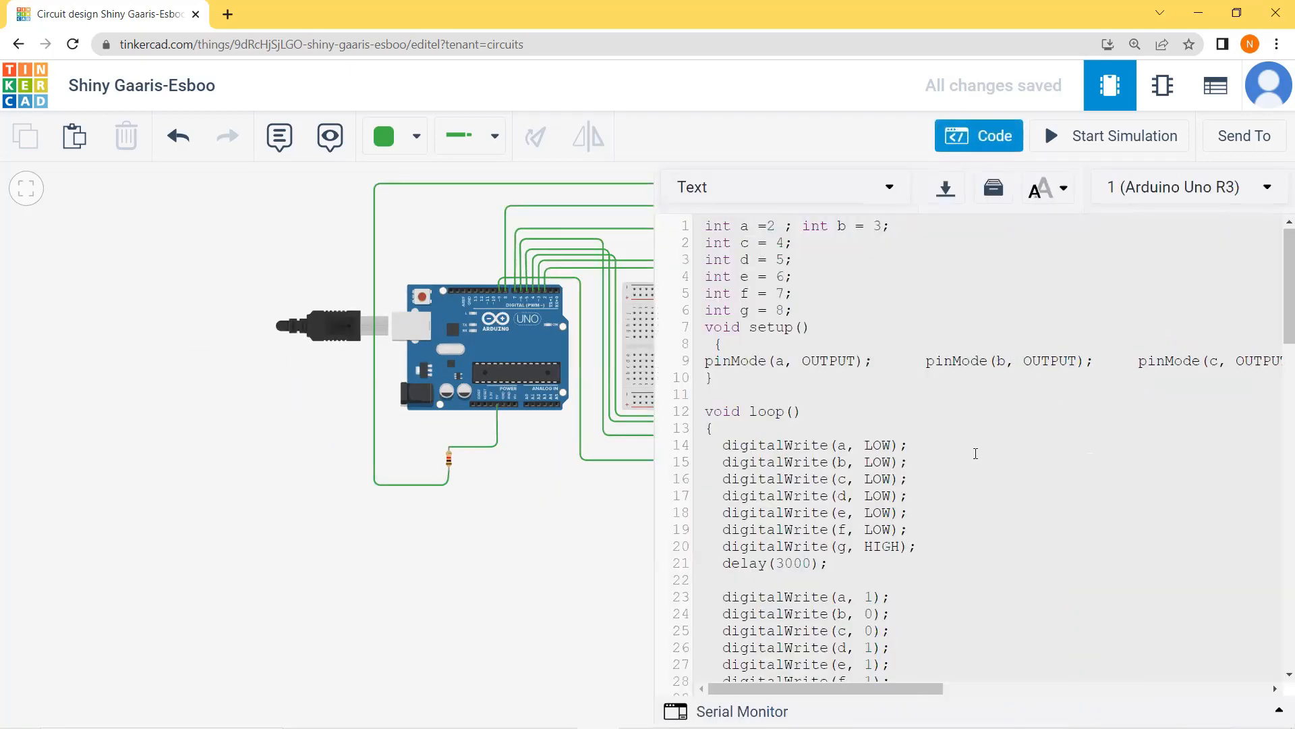
{"action": "scroll", "coordinate": [911, 472], "scroll_direction": "down", "scroll_amount": 3}
{"action": "scroll", "coordinate": [911, 468], "scroll_direction": "up", "scroll_amount": 1}
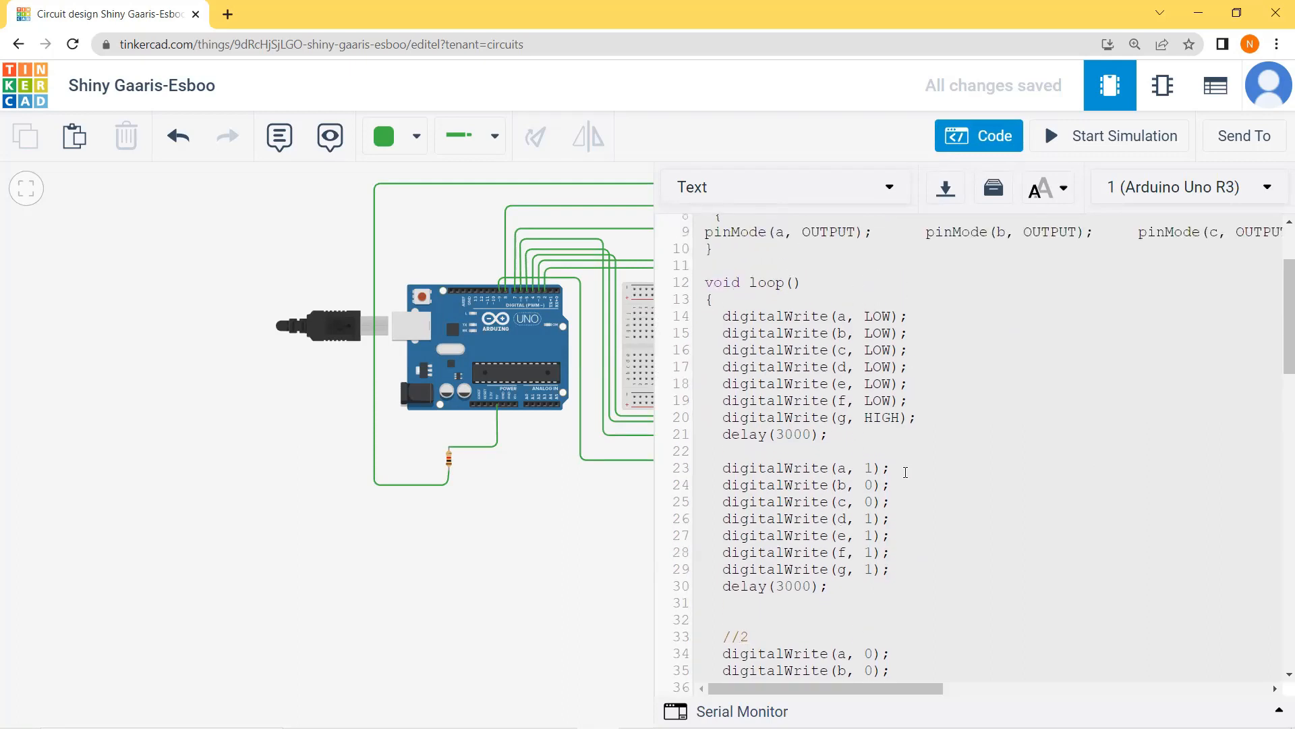
{"action": "left_click_drag", "start_coordinate": [723, 428], "coordinate": [886, 551]}
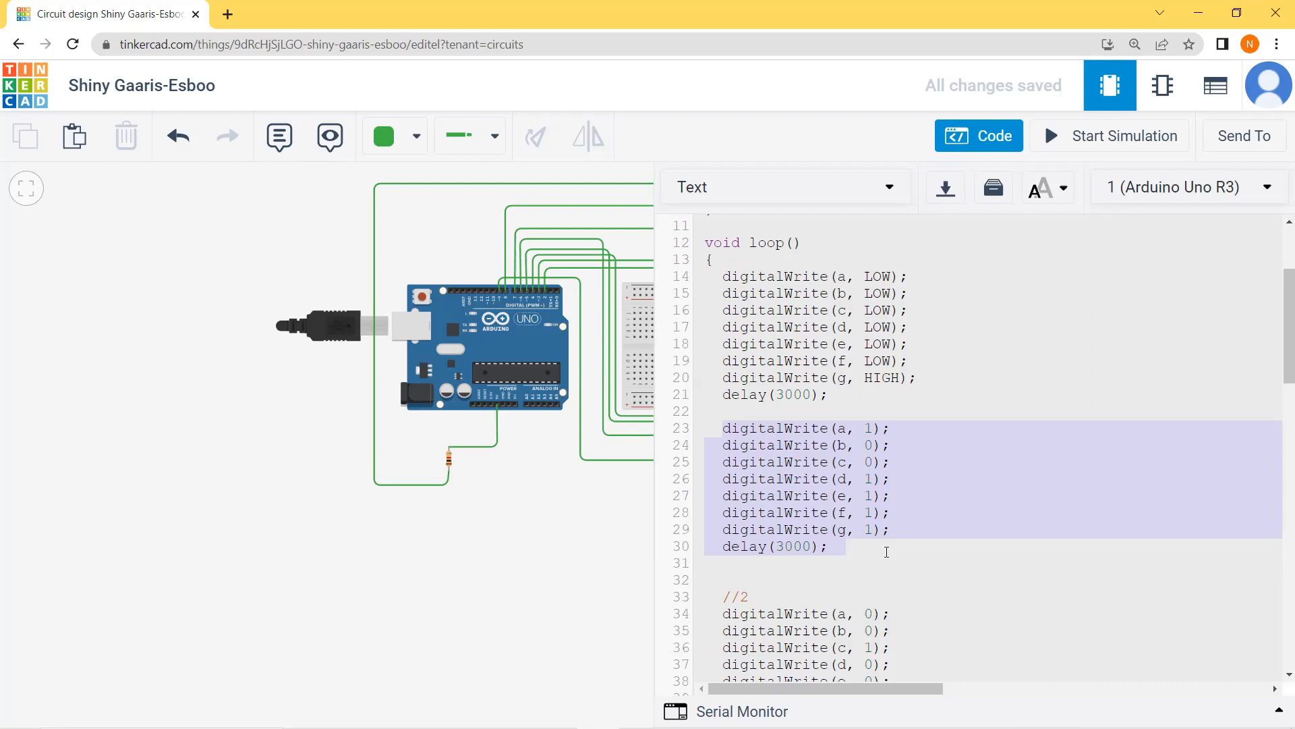
{"action": "left_click", "coordinate": [613, 557]}
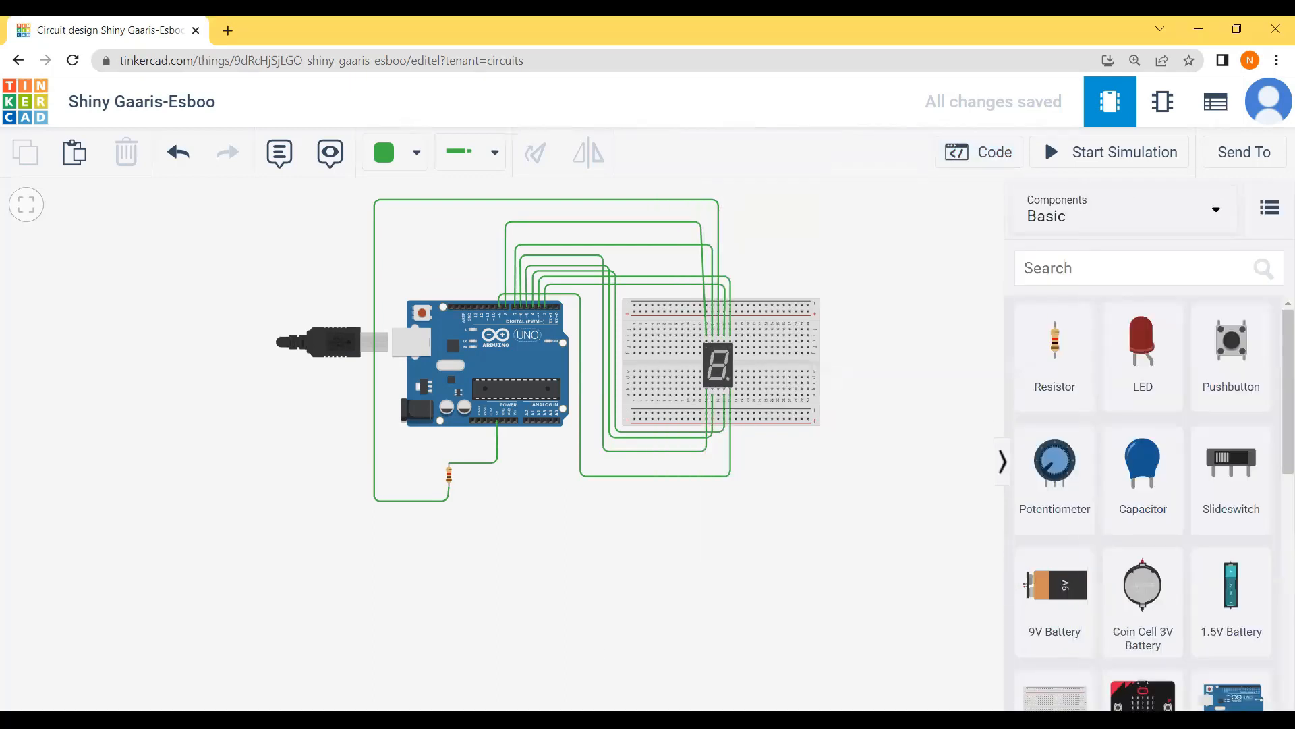